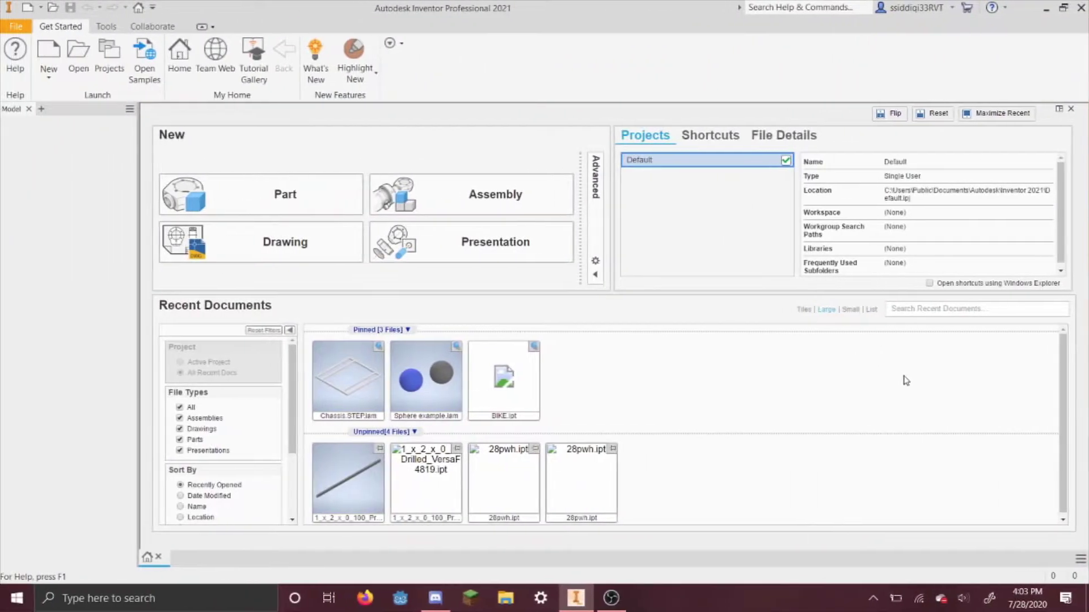
Create a new drawing and set Sheet:1 to B size, landscape, with the title block at bottom right.
click(336, 259)
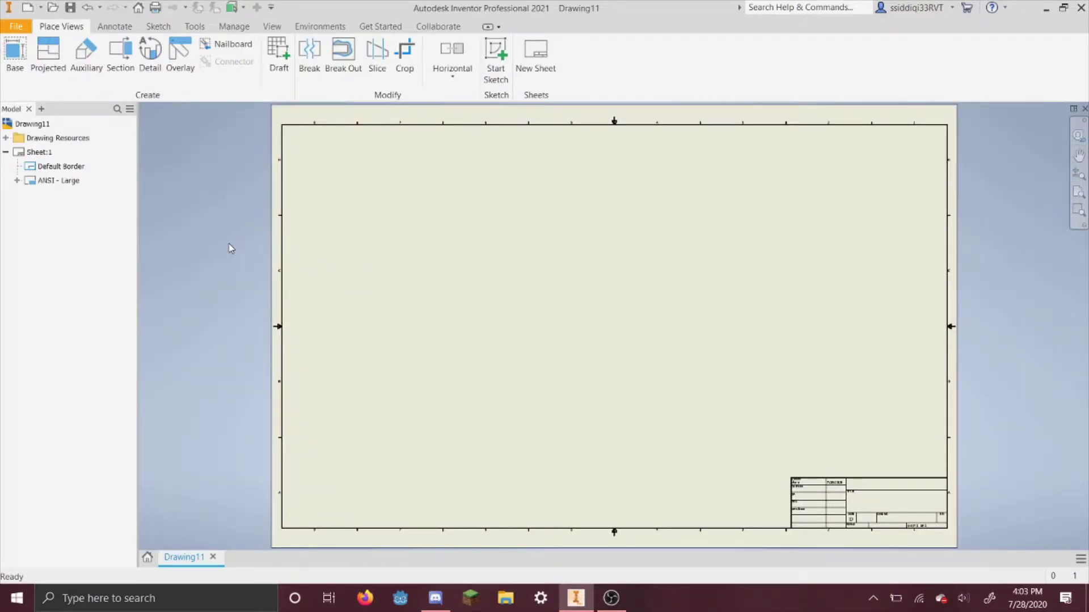
click(18, 154)
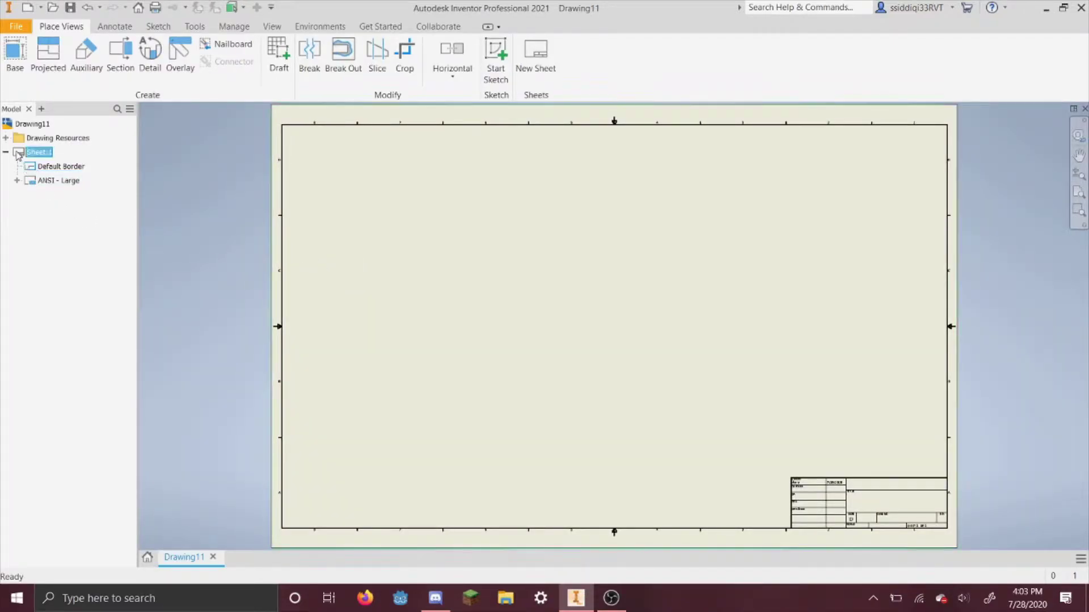
right_click(18, 155)
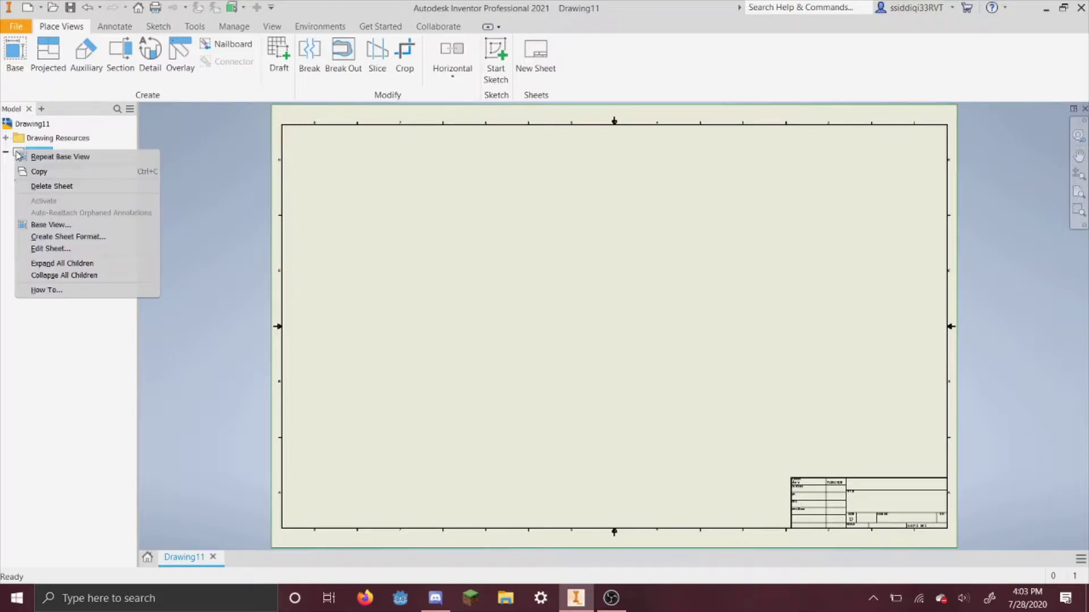
click(55, 250)
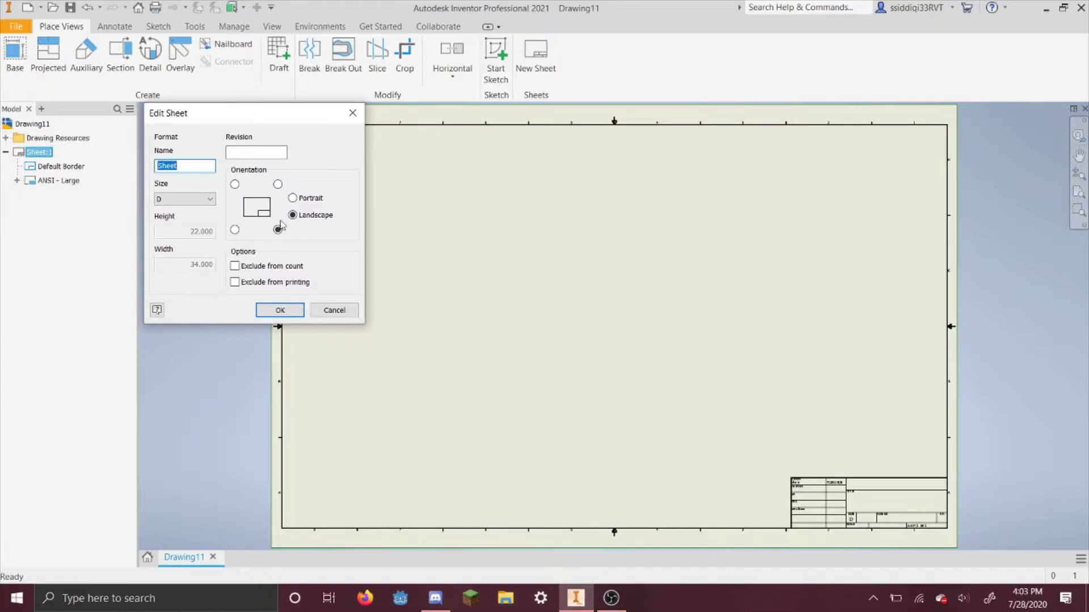
click(235, 229)
click(235, 184)
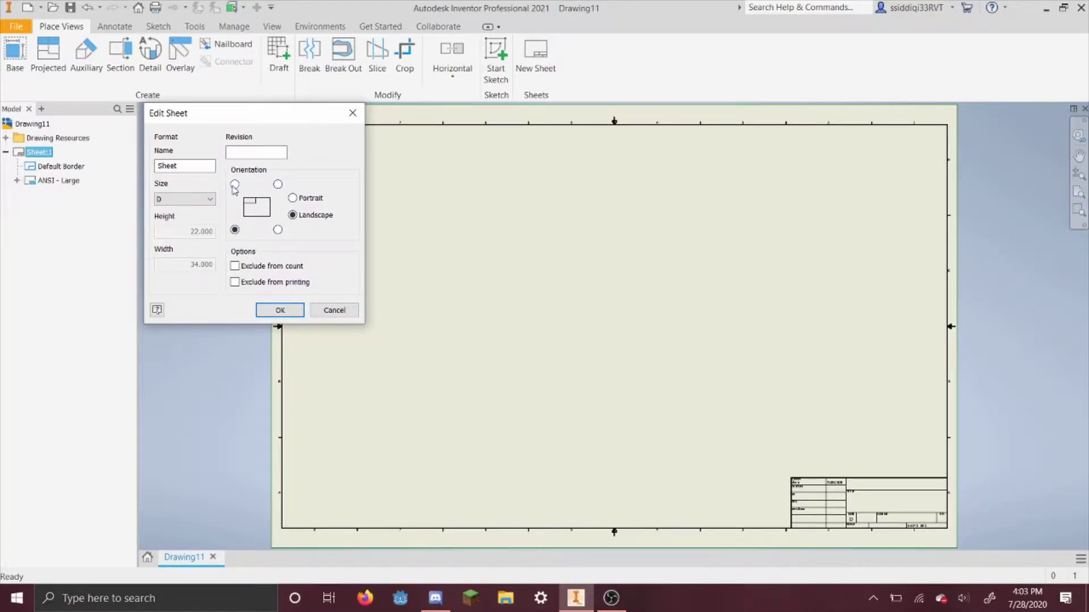
click(277, 230)
click(294, 199)
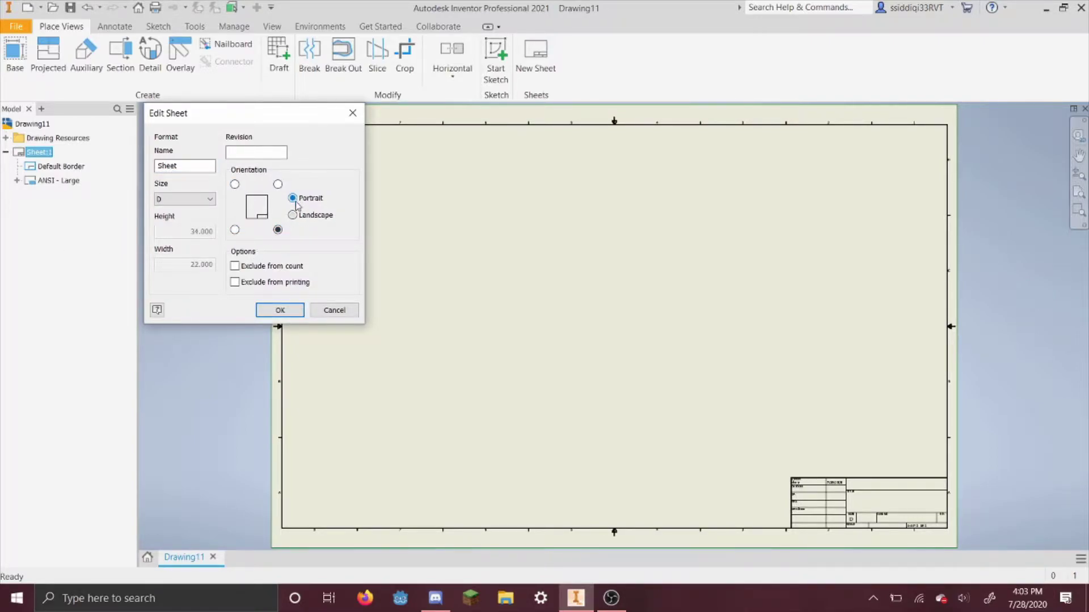
click(294, 218)
click(211, 199)
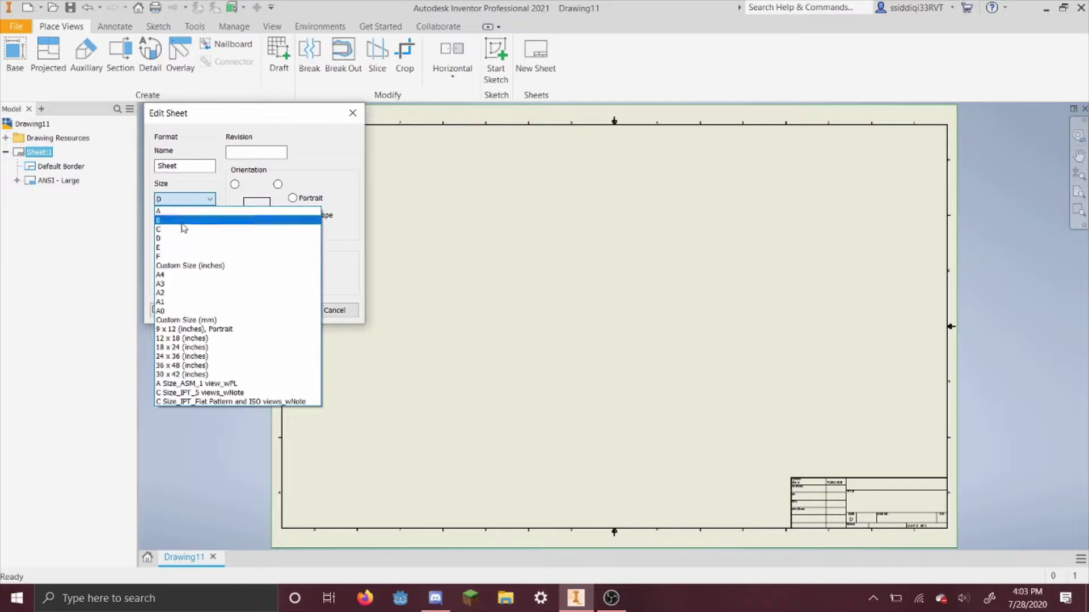
click(183, 228)
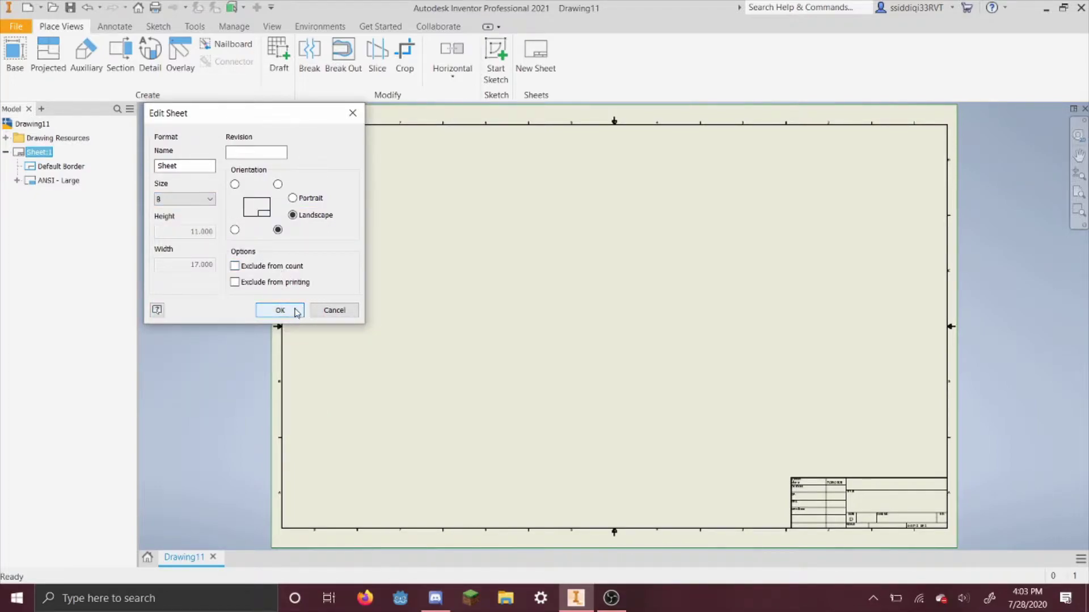
click(280, 311)
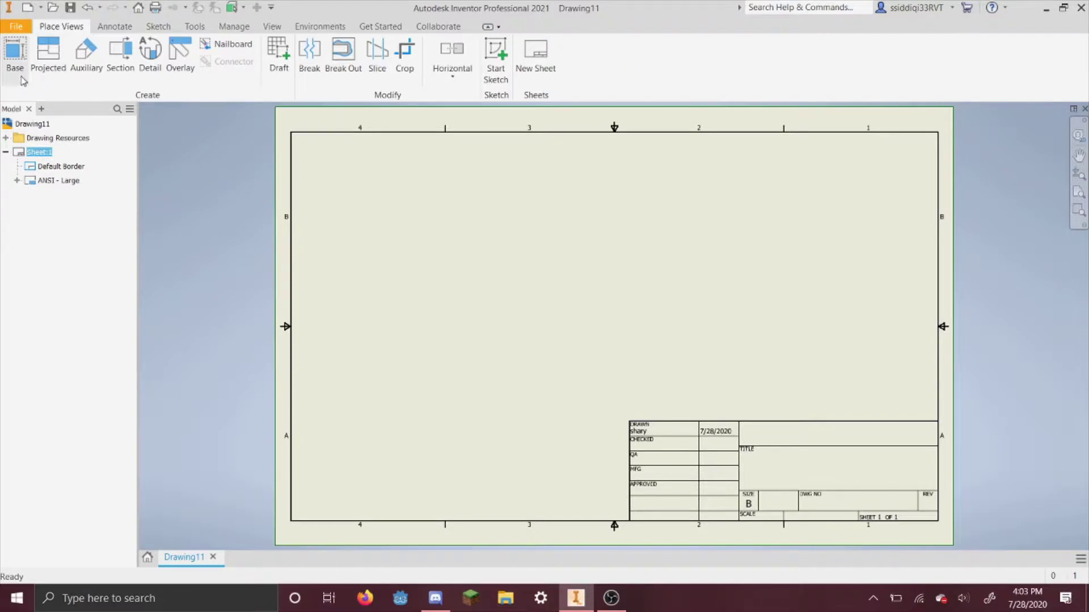
Start a base view using the Chassis.STEP.iam assembly from the CAD folder.
click(15, 57)
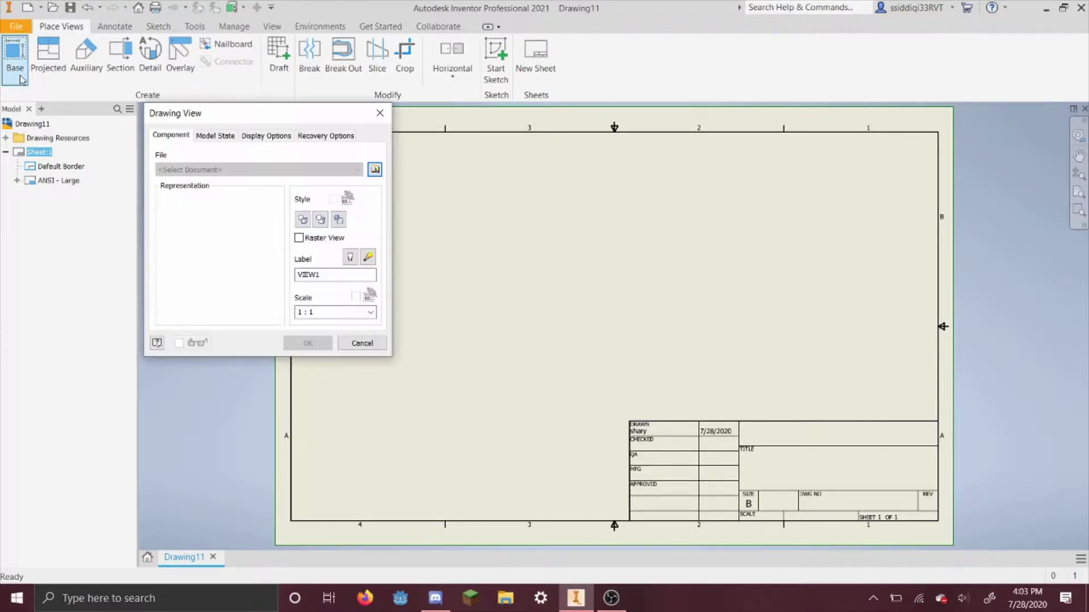
click(374, 169)
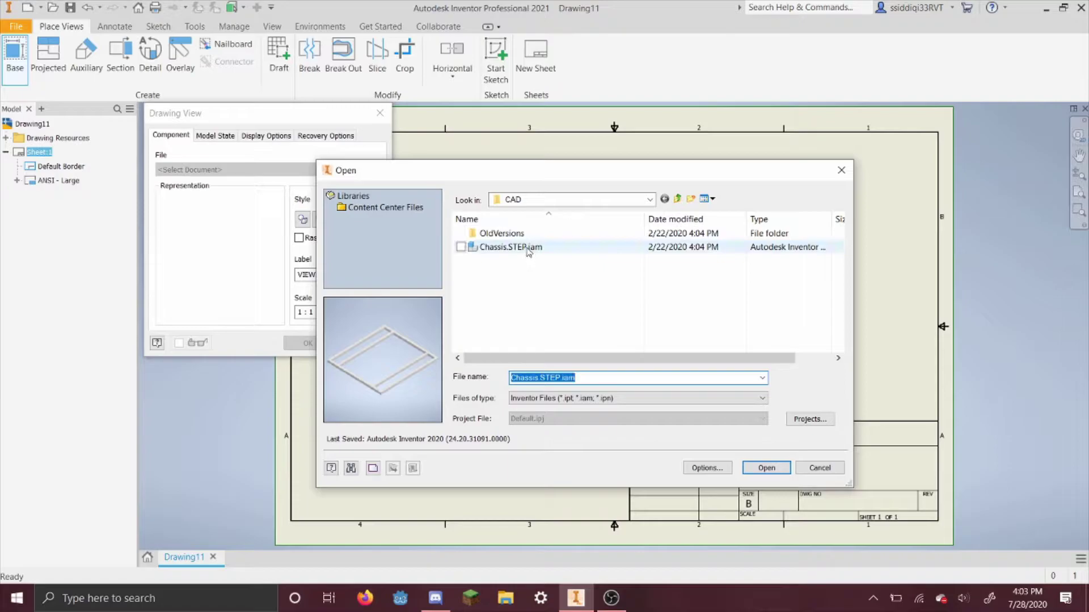
click(528, 248)
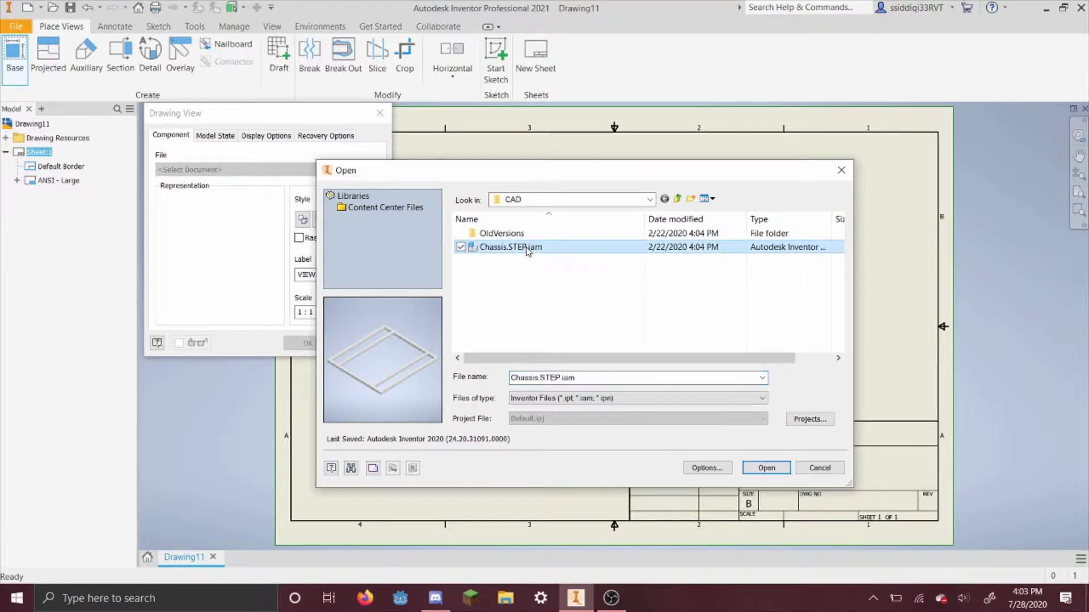
click(767, 468)
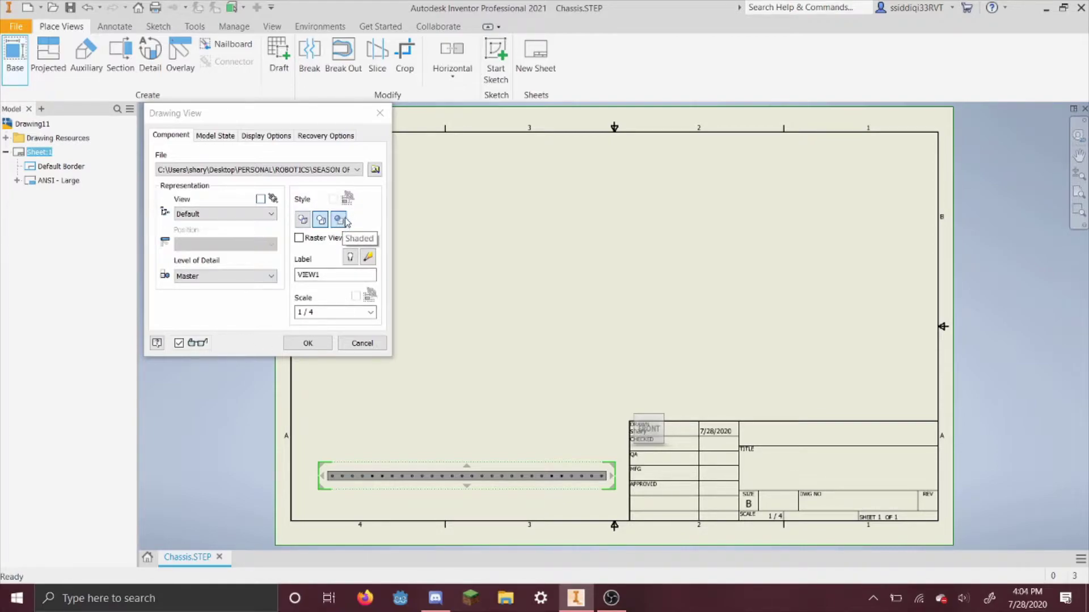
Compare Shaded and Hidden Line Removed, settling on Hidden Line Removed for the base view.
click(346, 220)
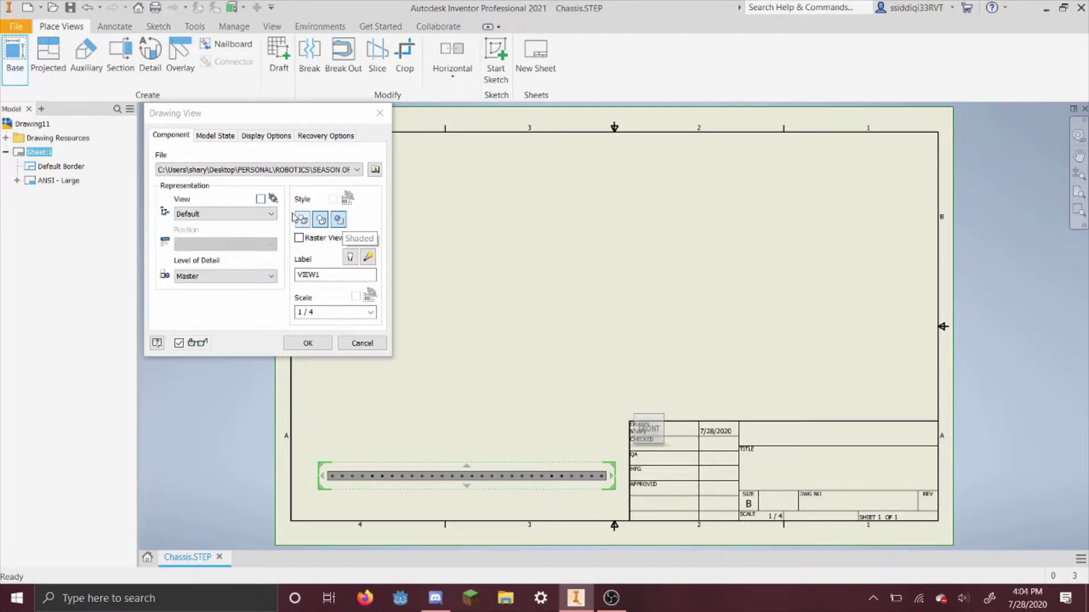
click(321, 221)
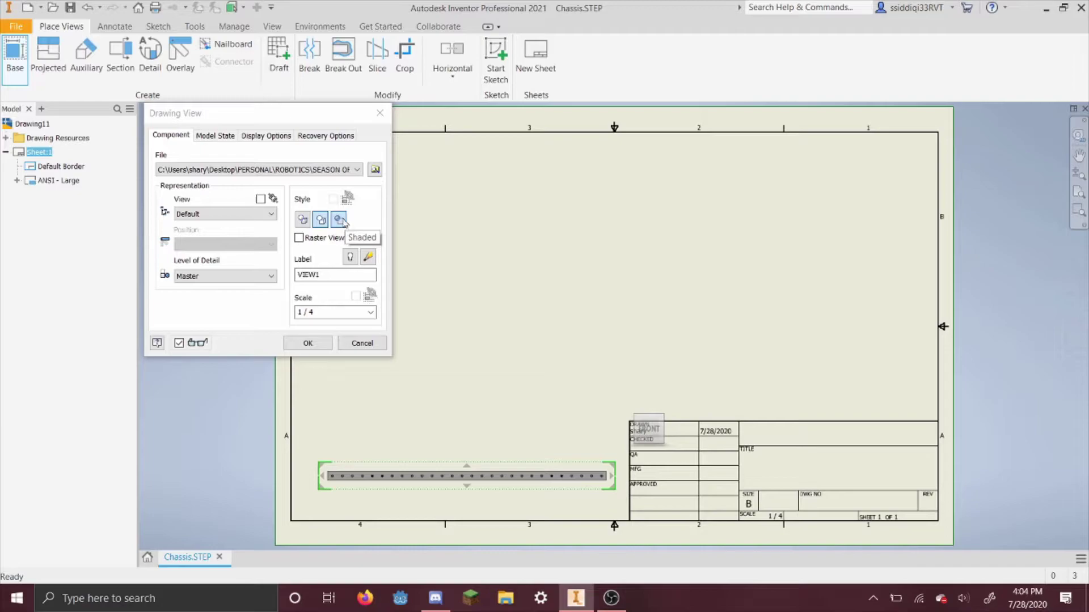
click(339, 220)
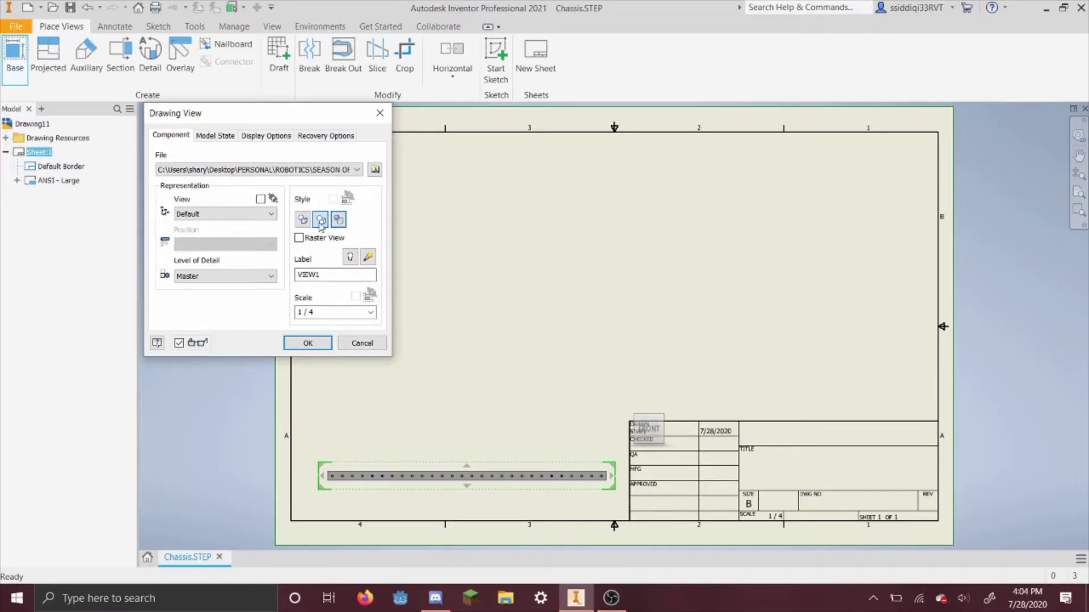
click(321, 221)
Set the view scale to 1/4 and add an isometric view at the sheet's upper right.
click(372, 312)
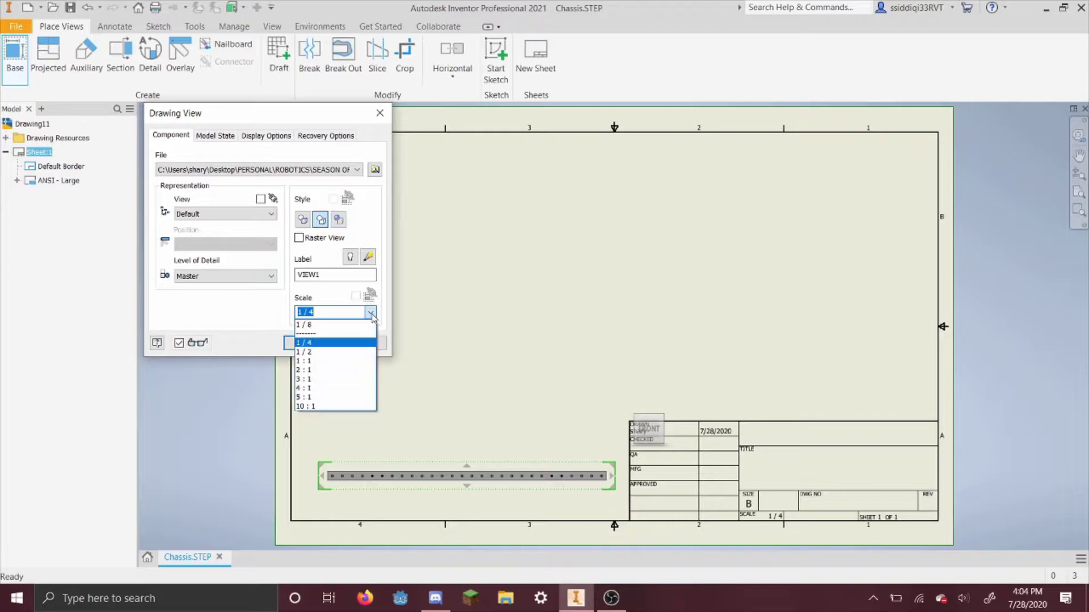
click(317, 360)
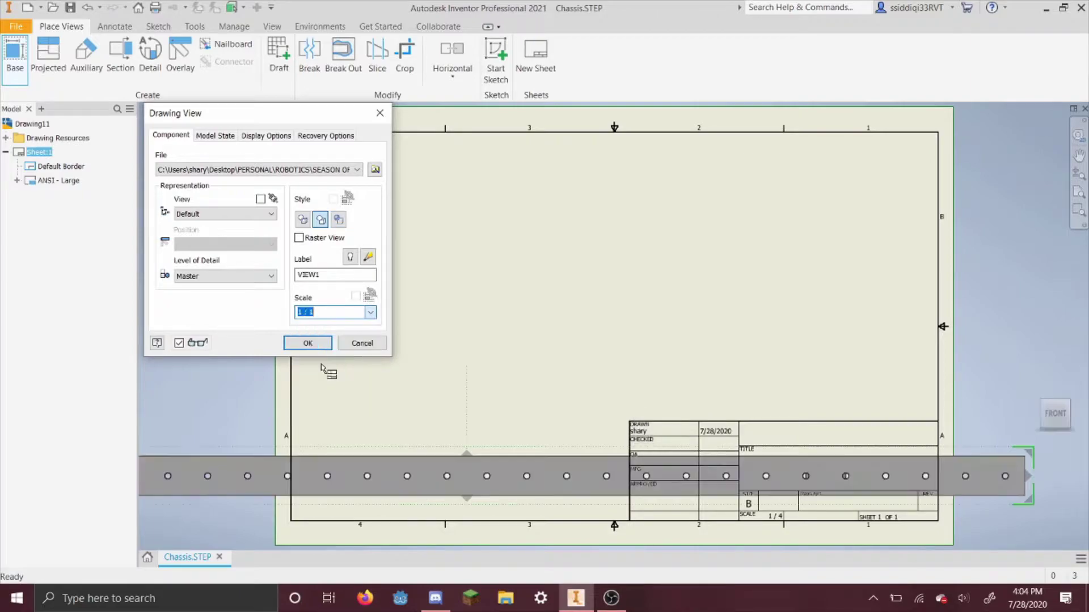
click(372, 314)
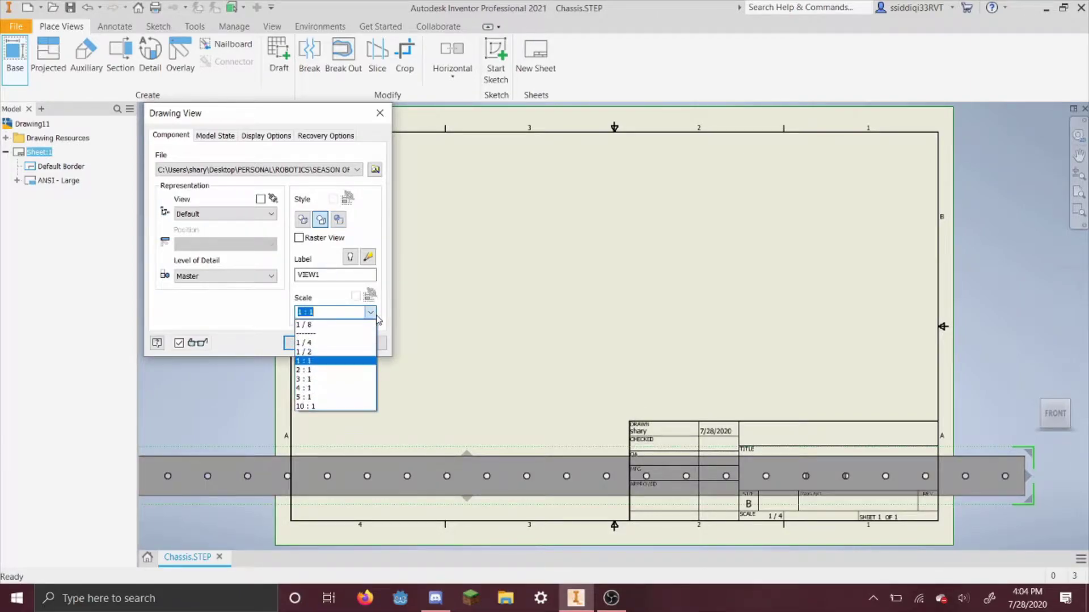
click(335, 344)
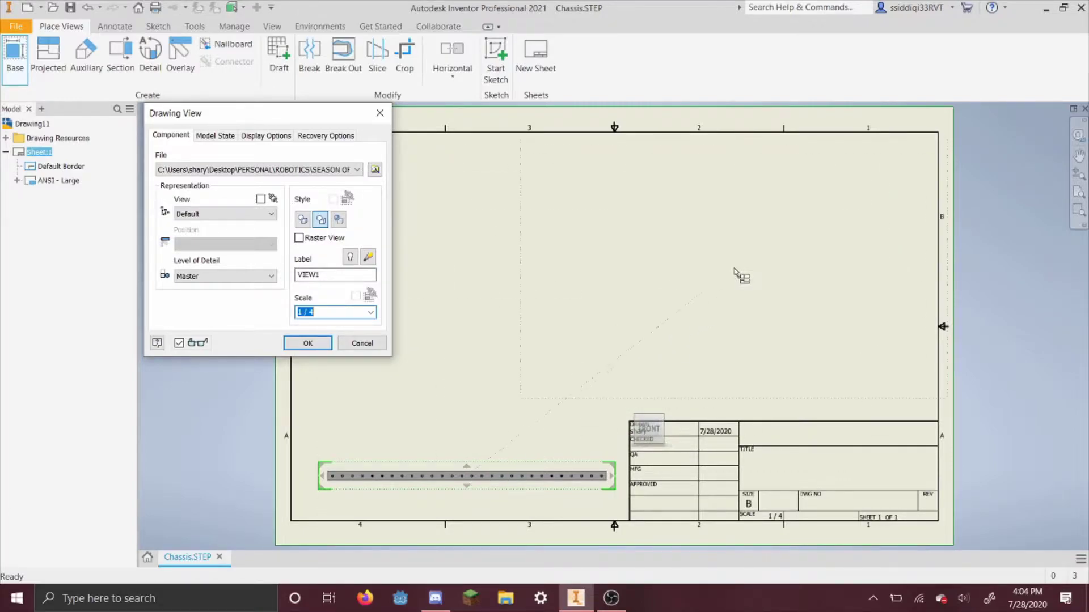
click(688, 271)
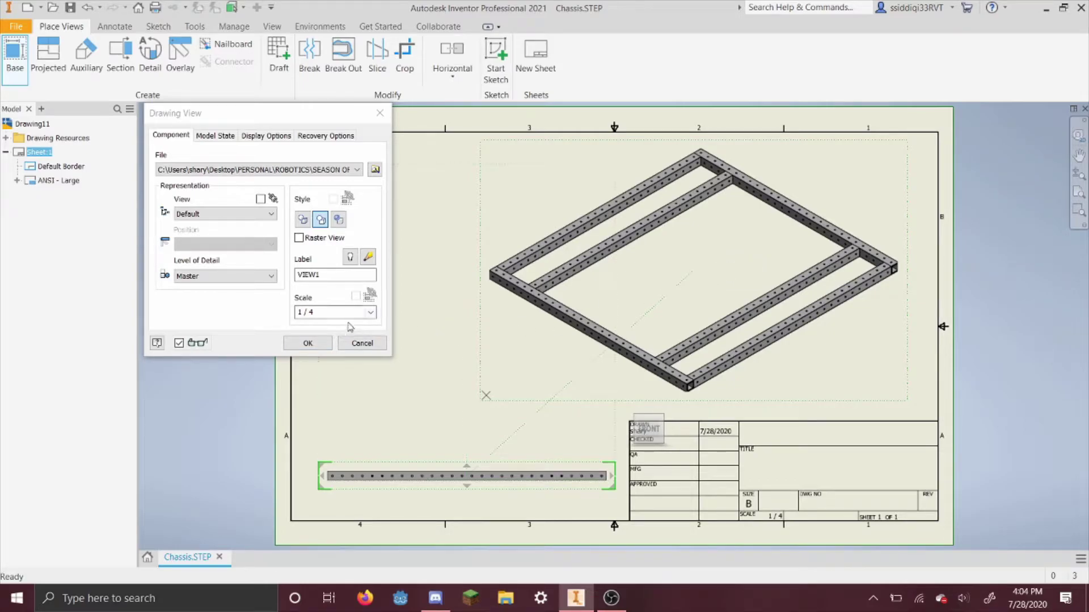
click(309, 345)
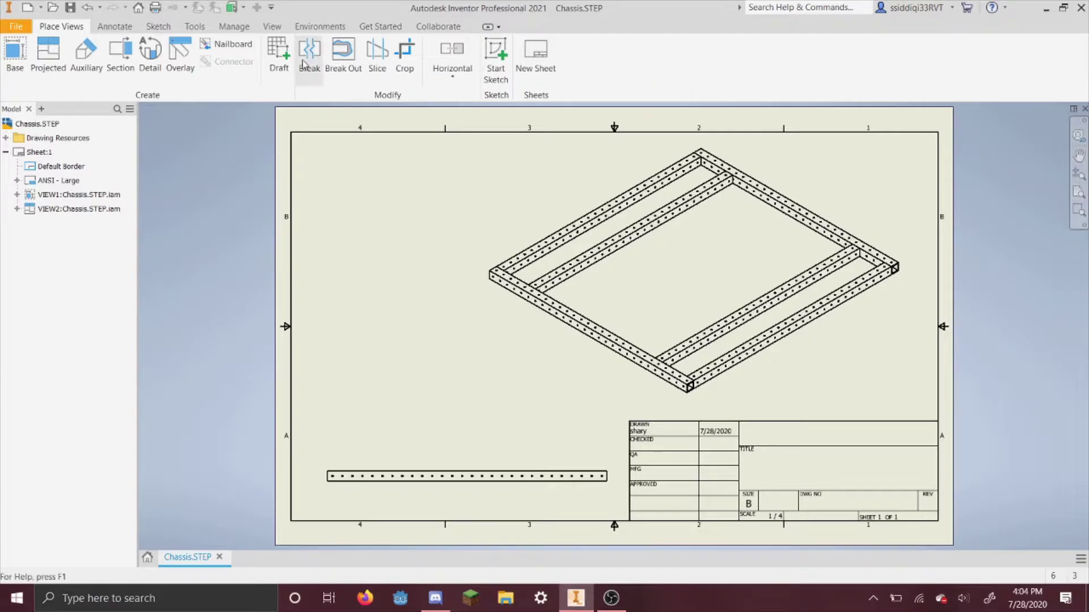
Place a top view of Chassis.STEP at 0.12 : 1 scale at the sheet's lower left.
click(14, 54)
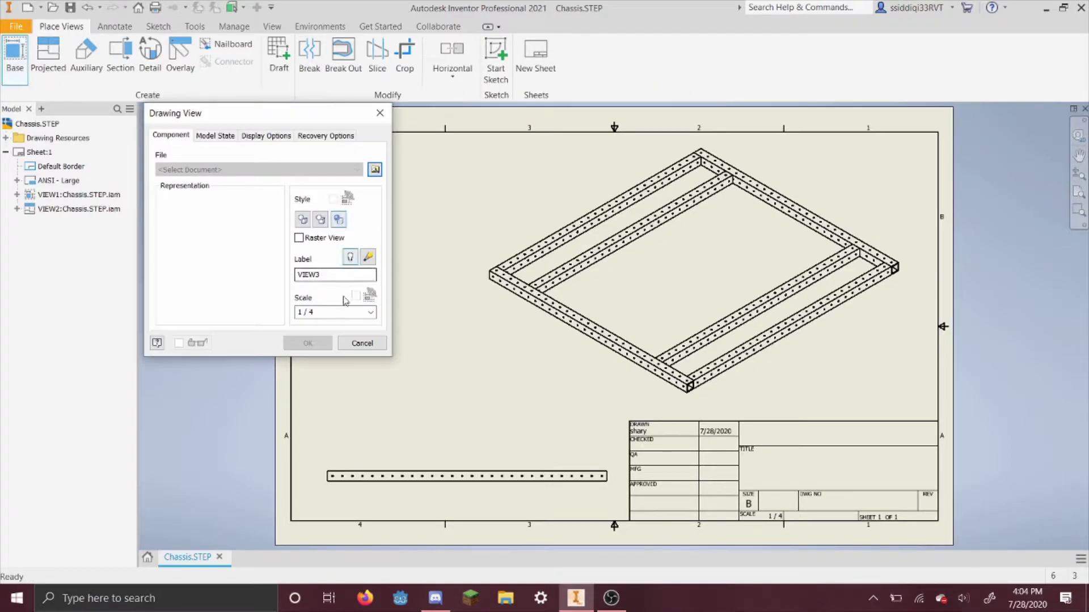
click(375, 169)
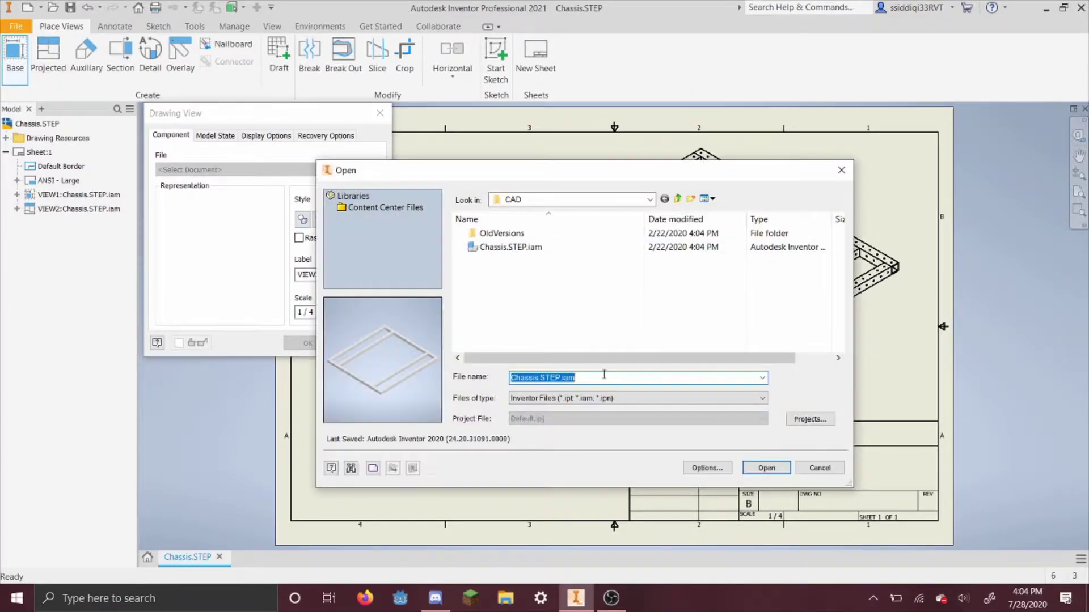
click(766, 467)
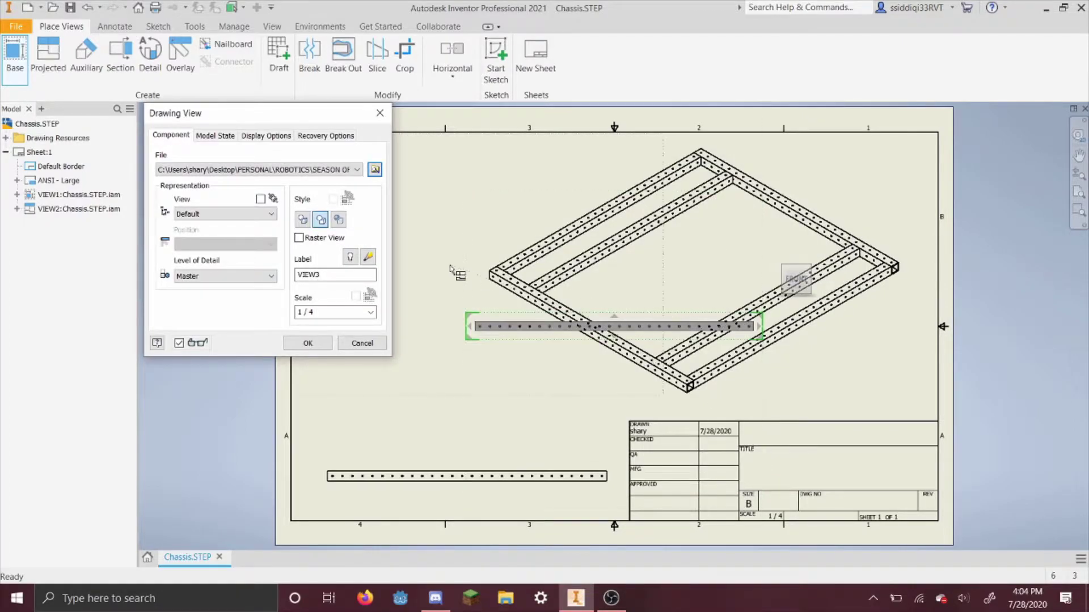
click(796, 268)
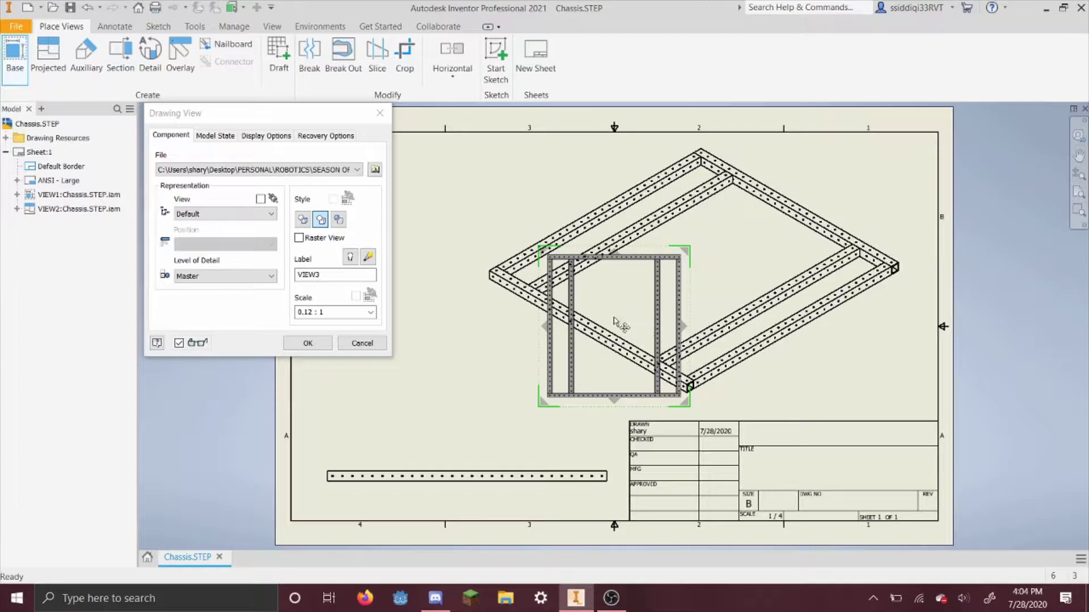
drag(615, 324, 445, 235)
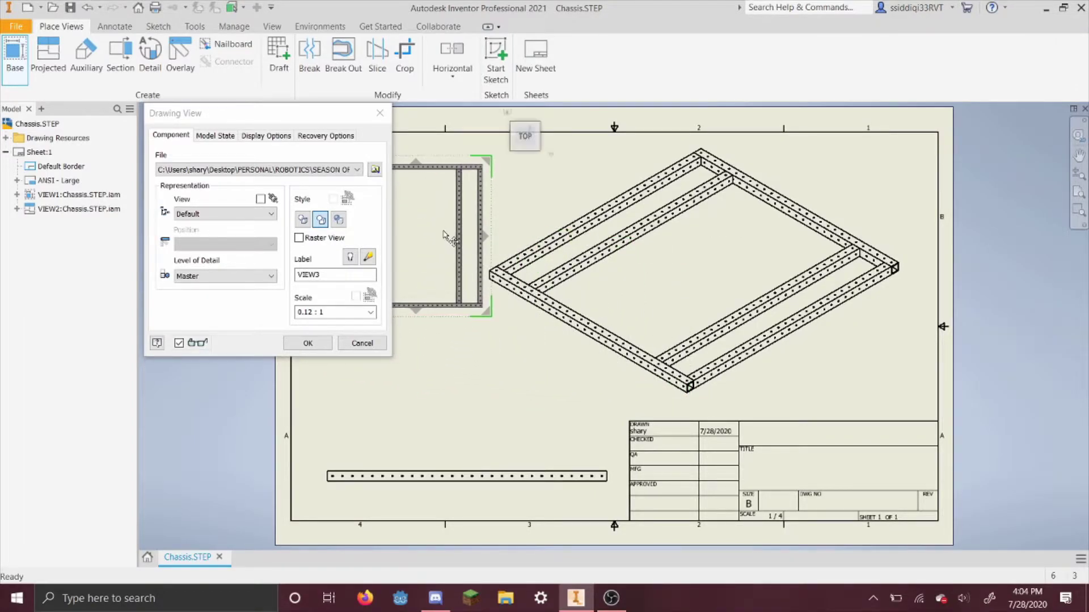
click(371, 312)
click(372, 315)
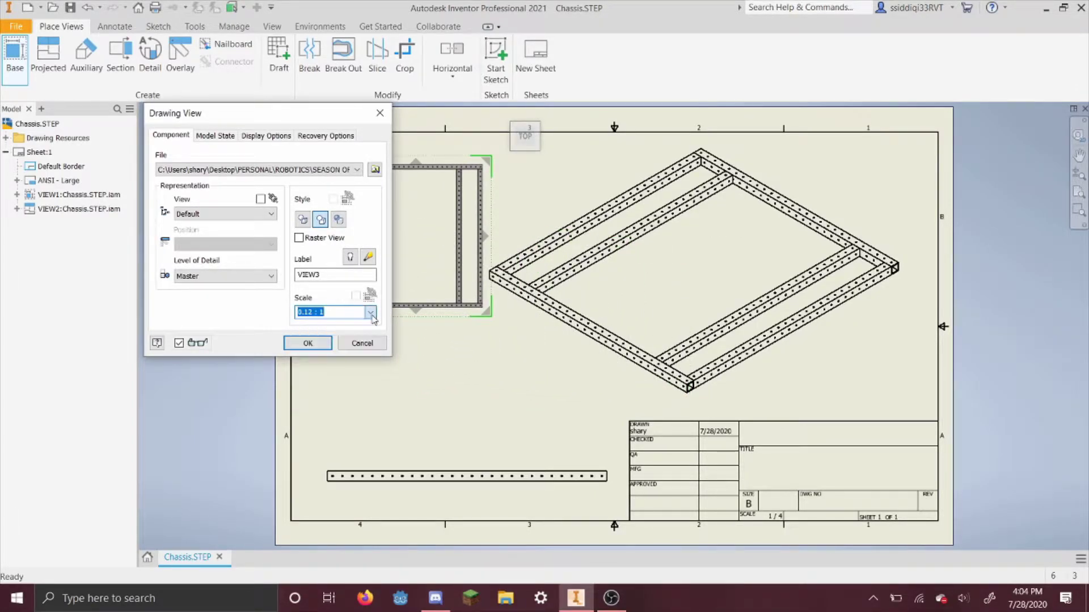
drag(460, 262, 434, 389)
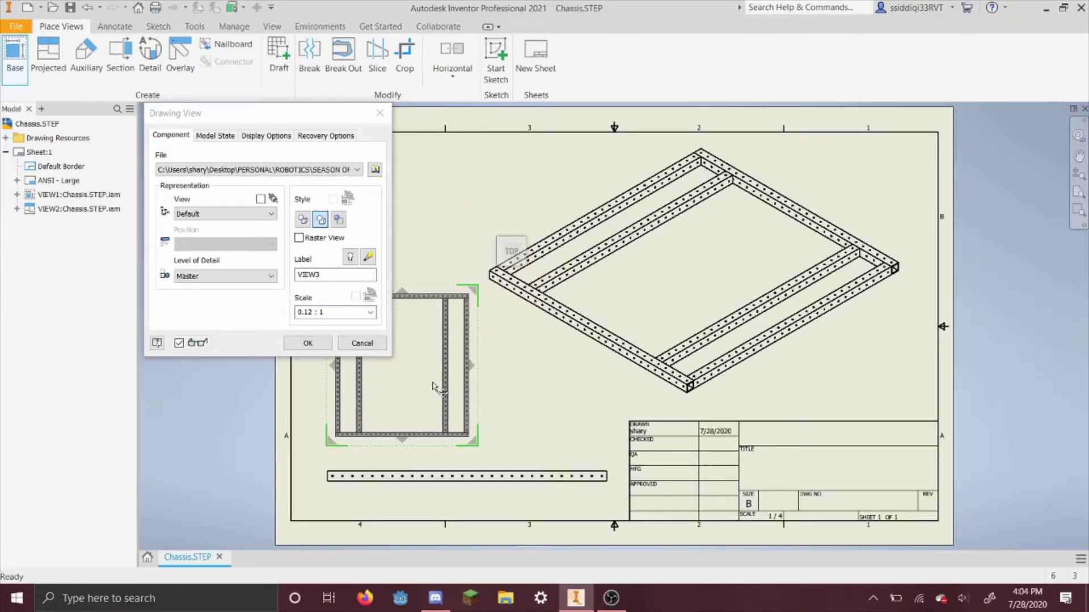
click(309, 344)
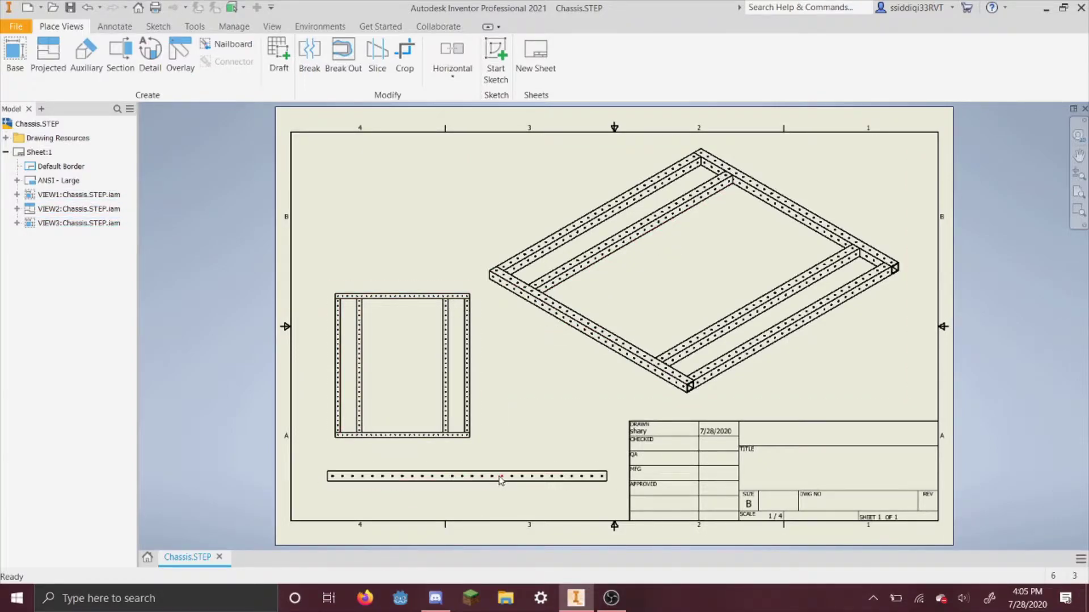
Dimension the top rail width of the top view as 1.00 in, placed above the view.
mouse_move(500, 479)
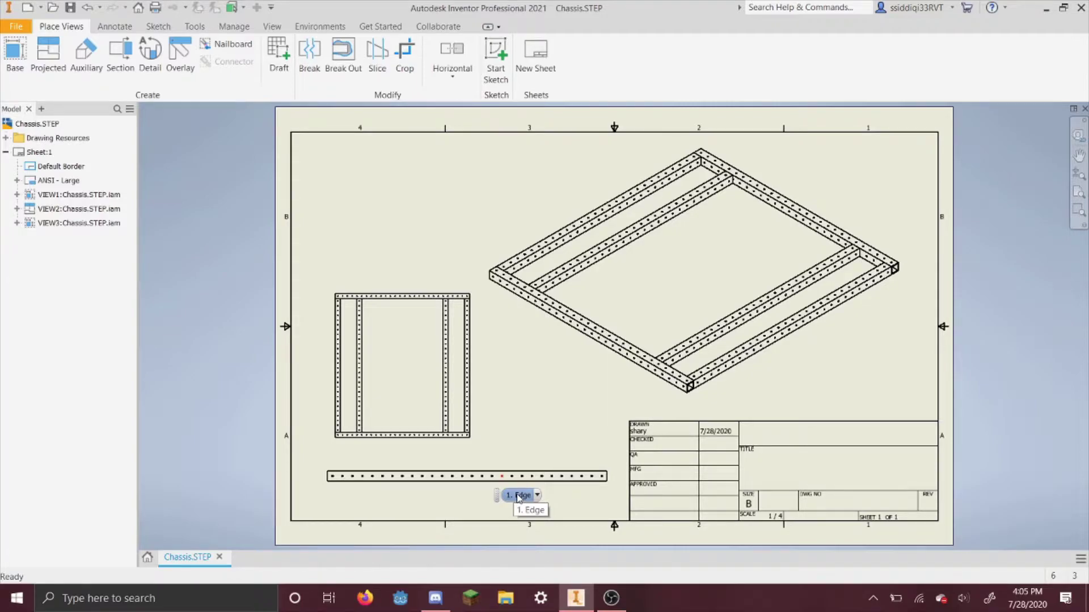
click(115, 27)
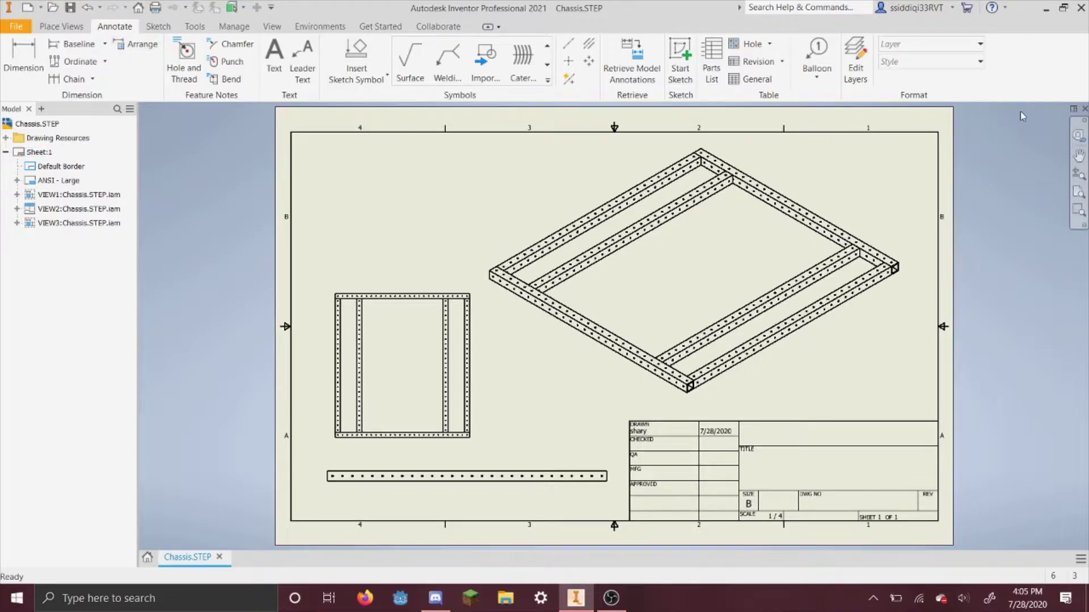
click(25, 62)
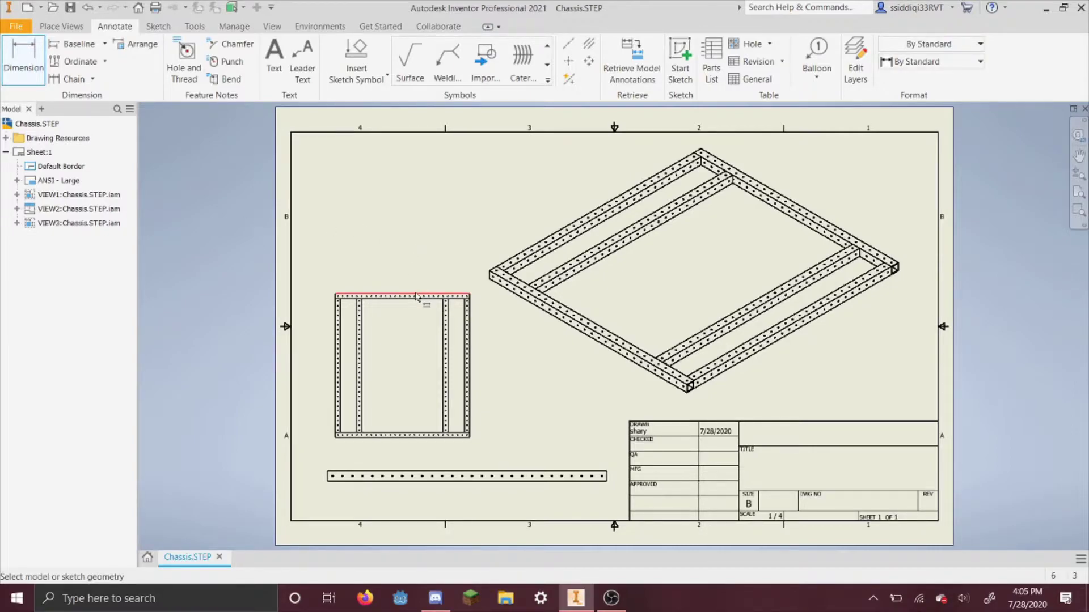
mouse_move(415, 295)
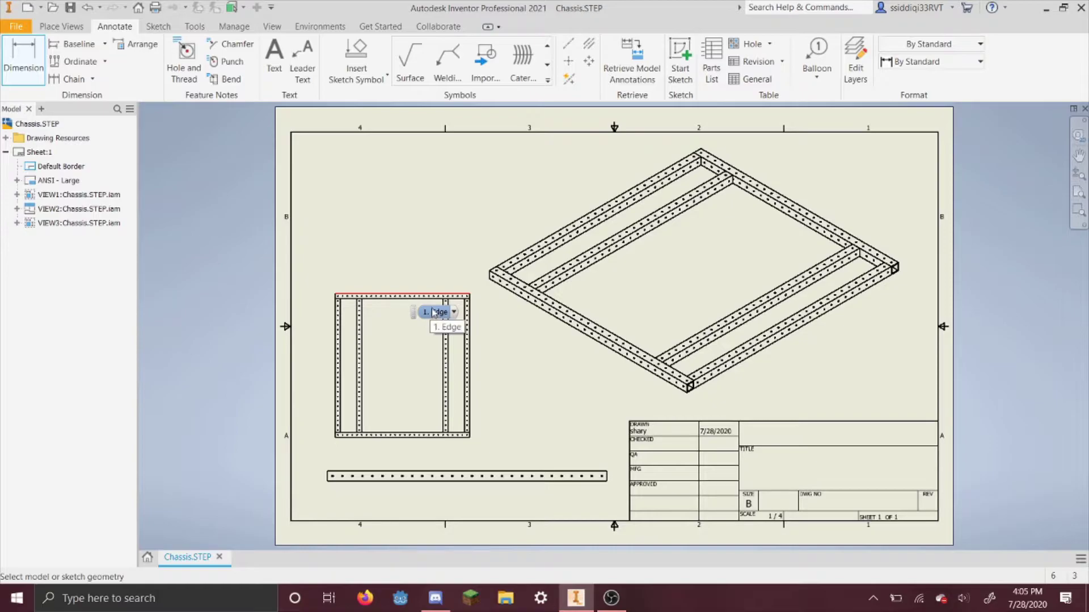
click(418, 295)
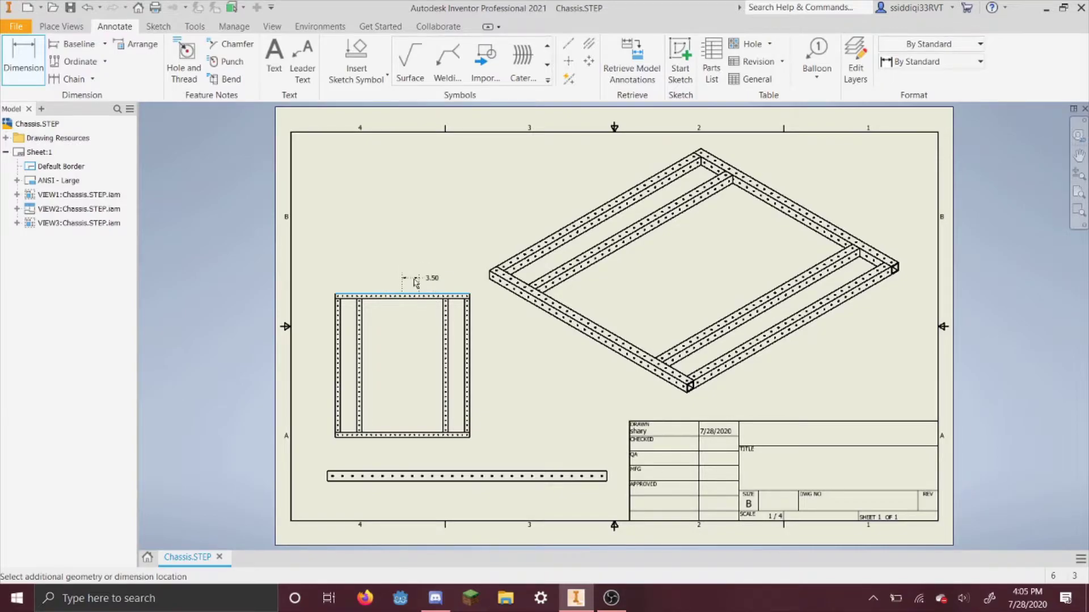
key(Escape)
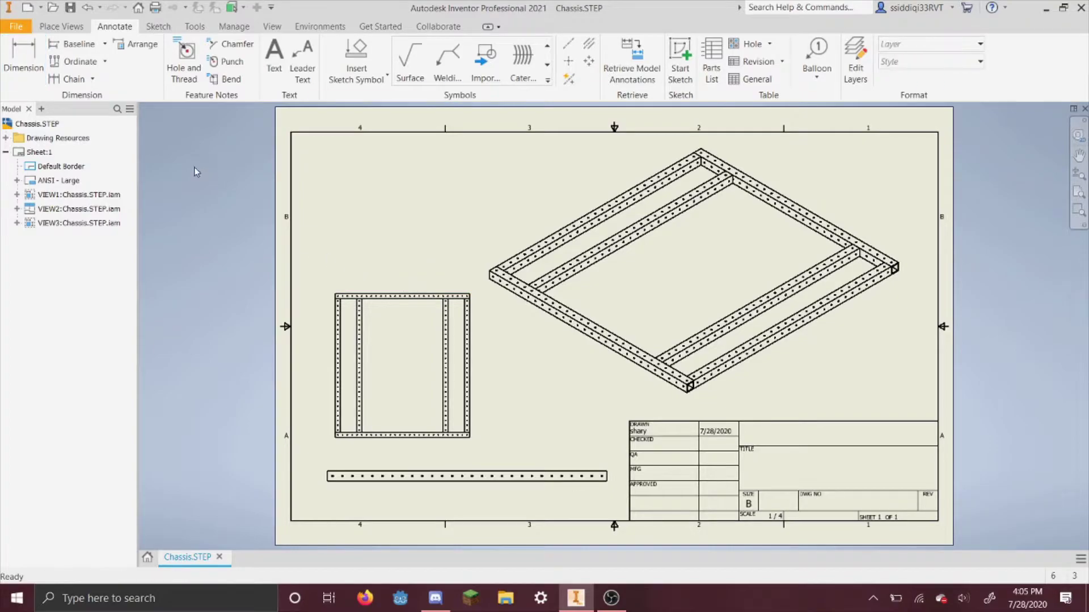
click(23, 59)
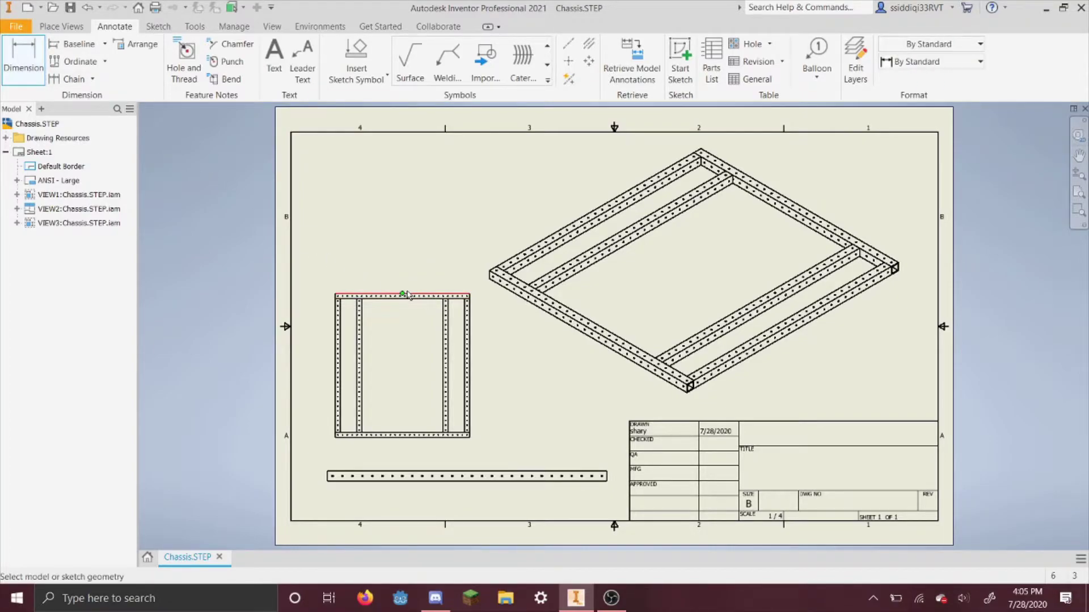
click(407, 295)
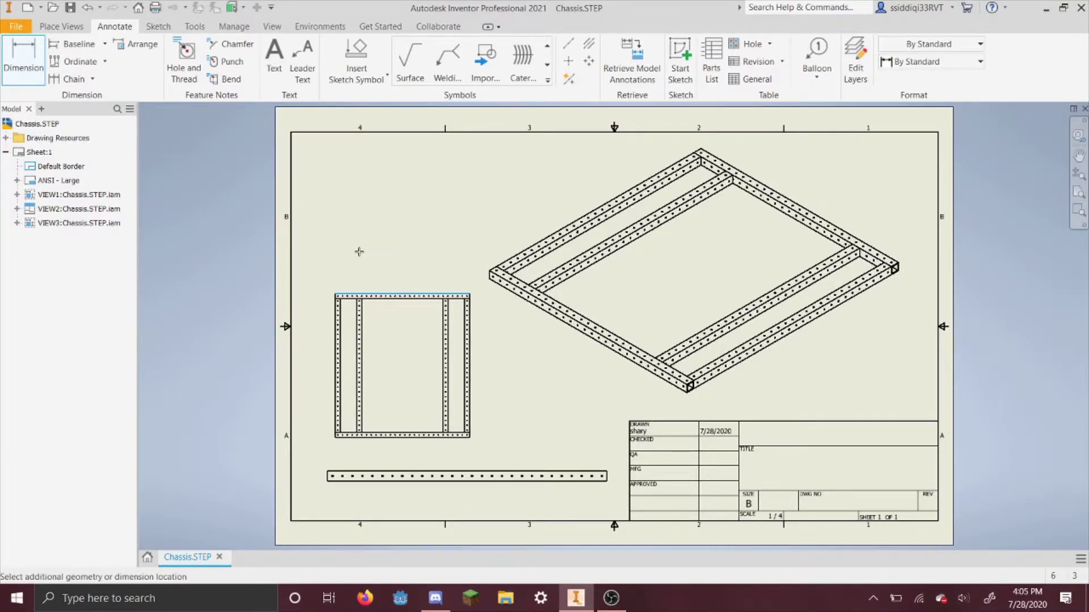
click(432, 301)
click(413, 311)
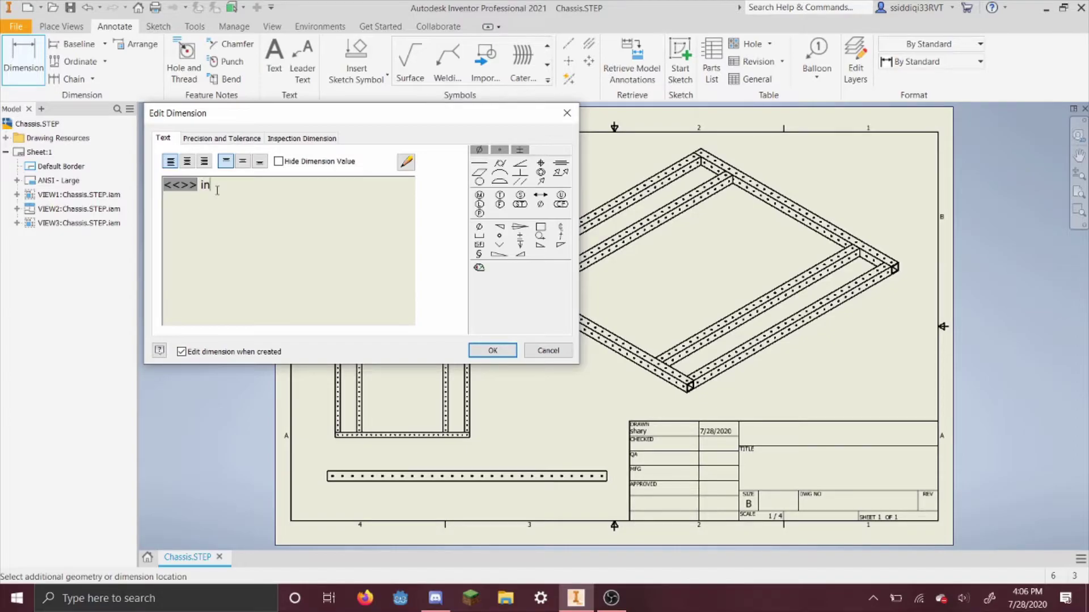
click(491, 351)
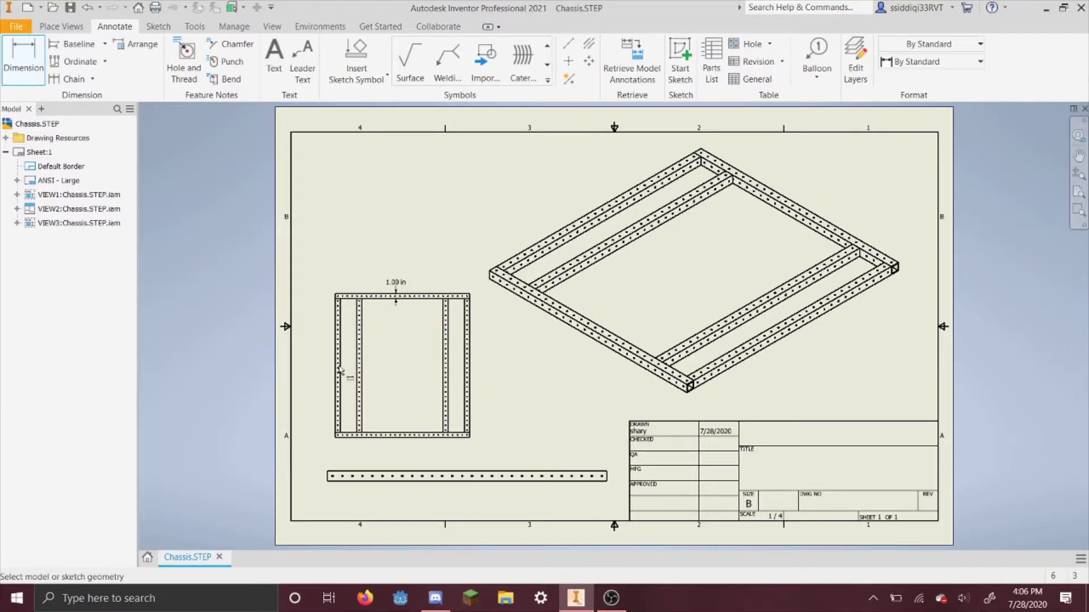
Add a 28.00in overall width below the top view and a 28.00 height at its right.
click(23, 59)
click(391, 436)
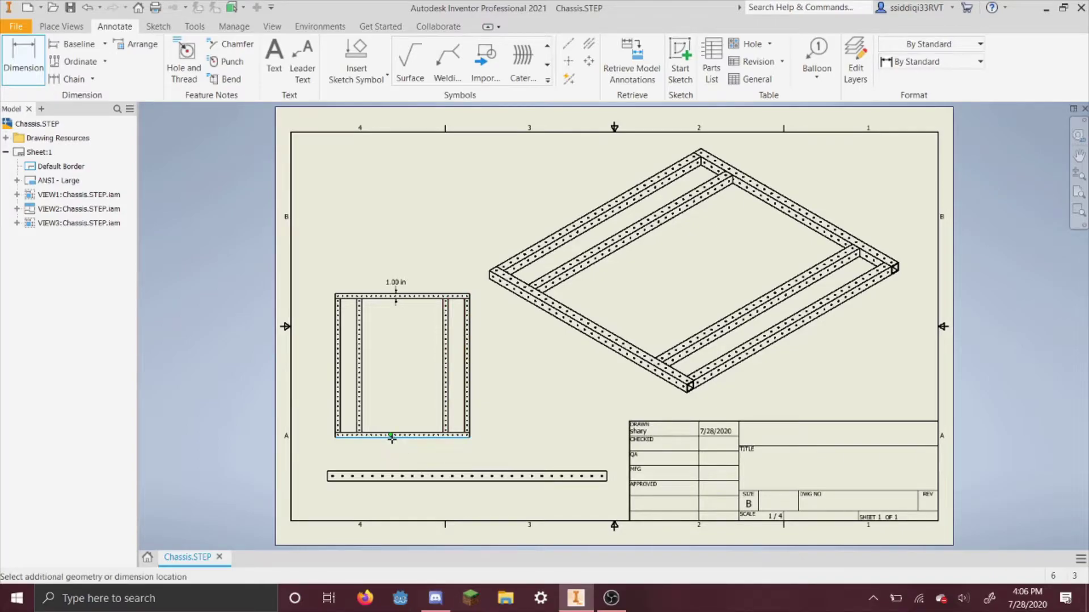
click(507, 452)
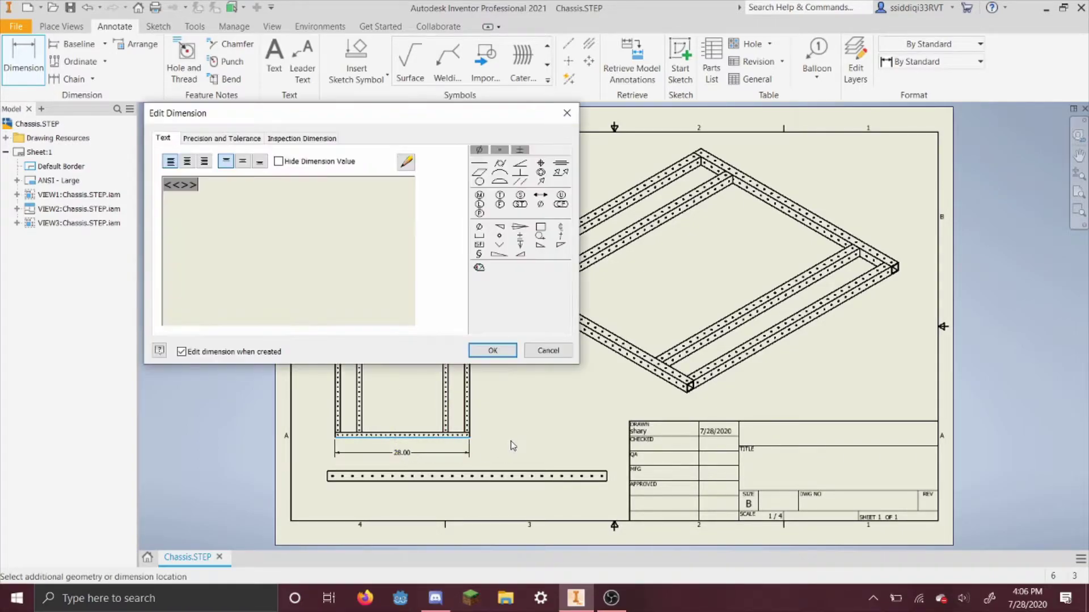
text(in)
click(492, 350)
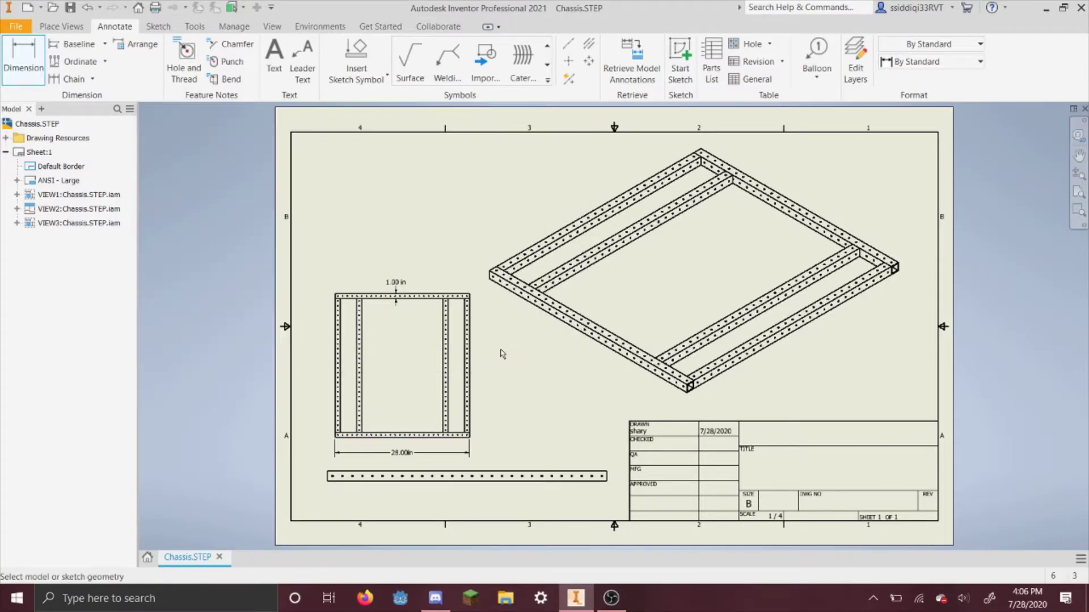
click(470, 354)
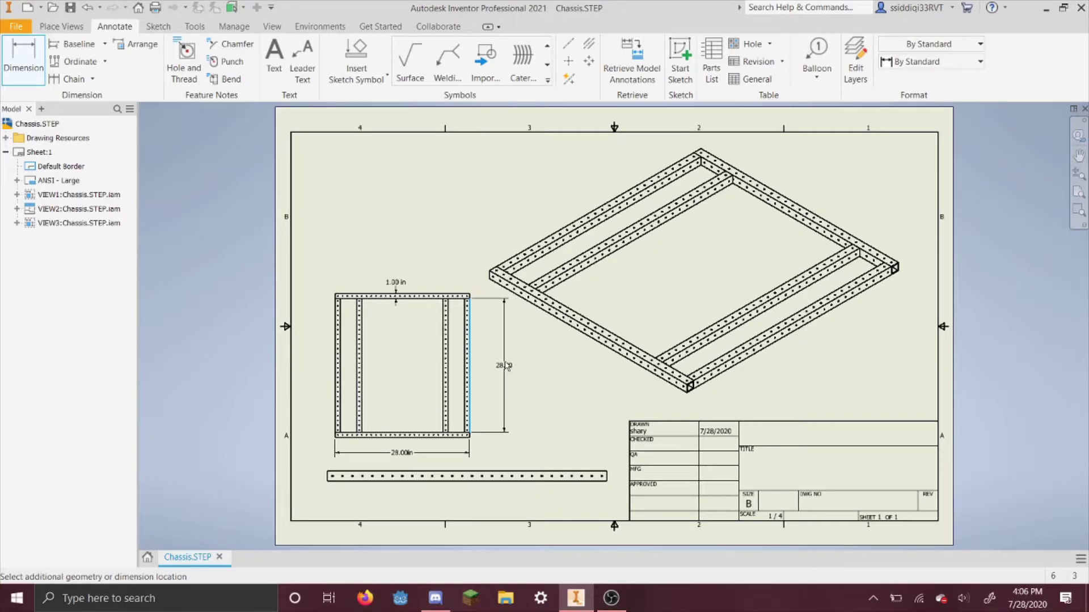
click(506, 366)
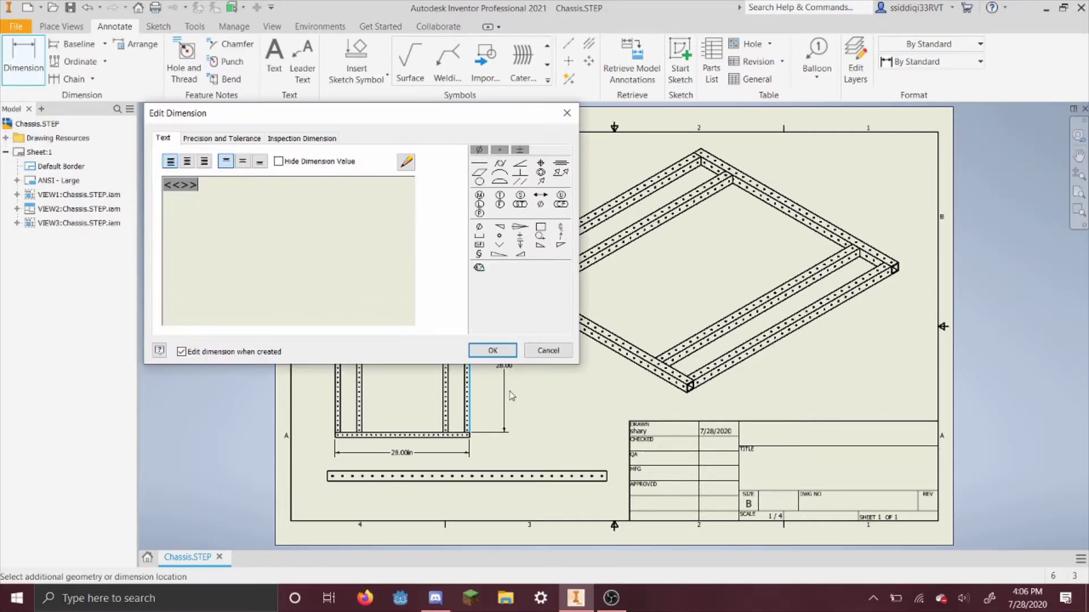
click(498, 351)
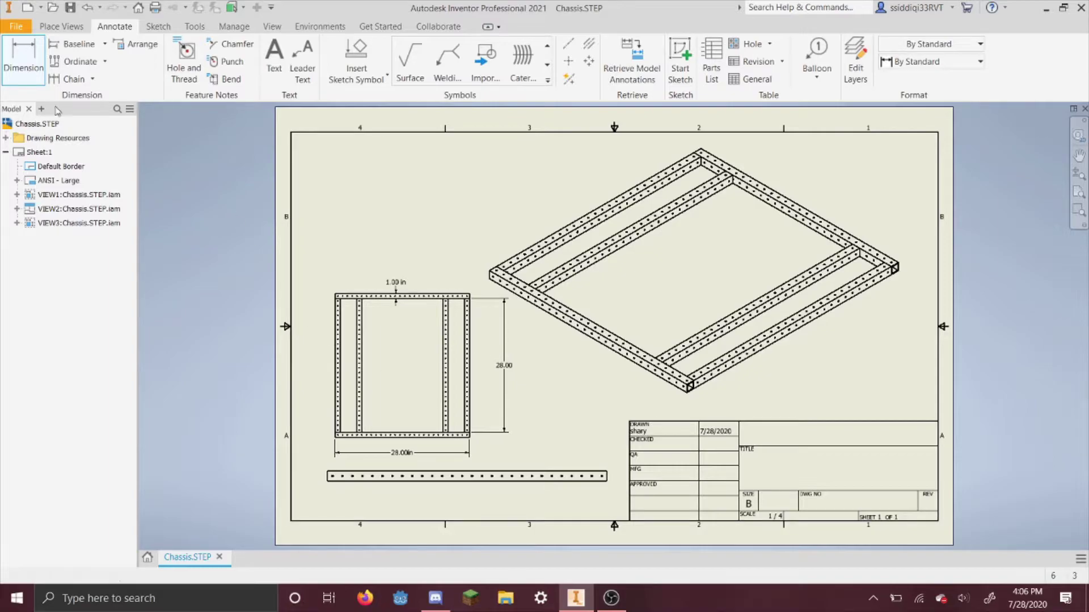
Add a 90° angle dimension between the inner right rail and bottom inner edge.
scroll(459, 416, down, 4)
scroll(459, 416, up, 5)
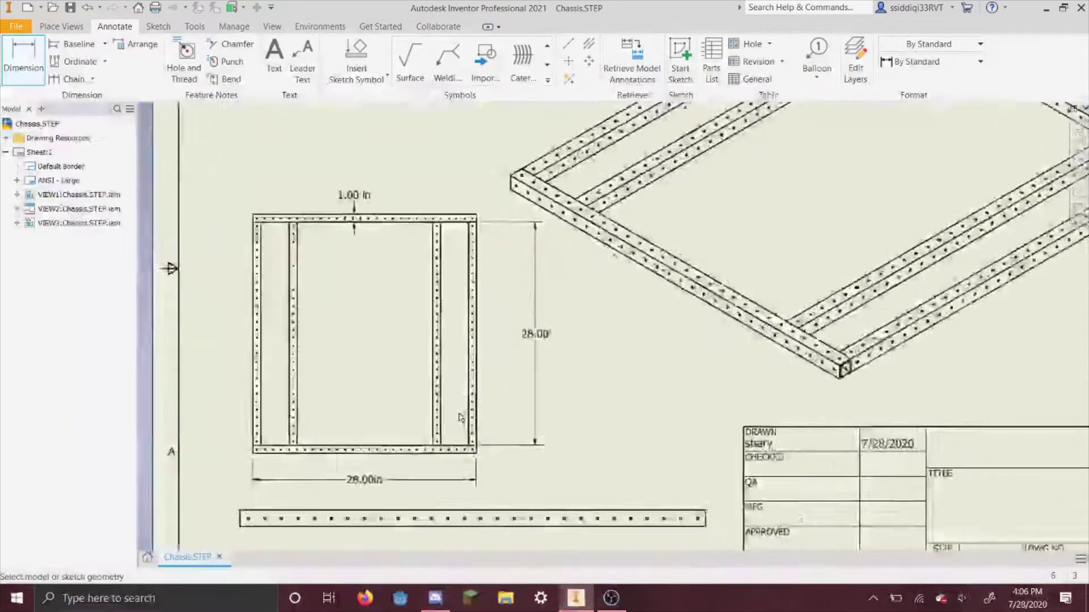
click(423, 437)
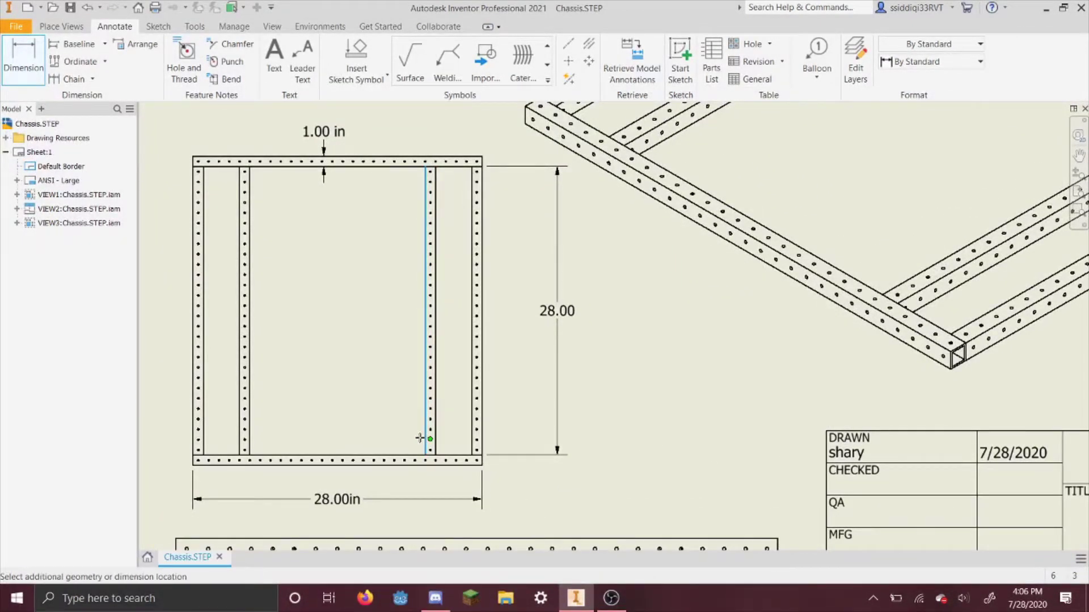
click(391, 455)
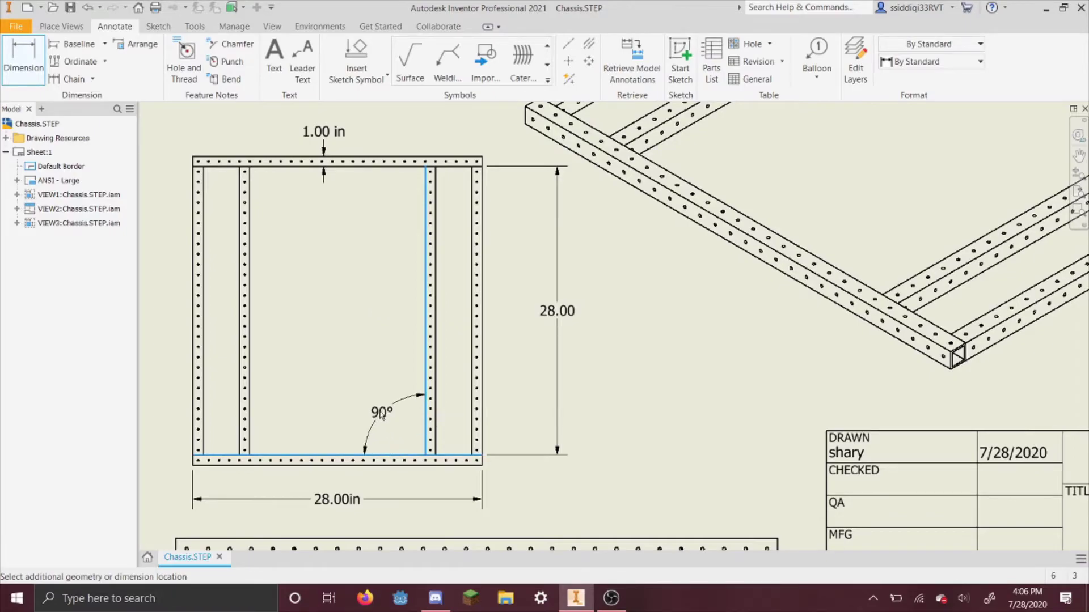
click(377, 411)
click(492, 350)
Dimension the long bar's length as 28.00in beneath it.
scroll(641, 367, down, 5)
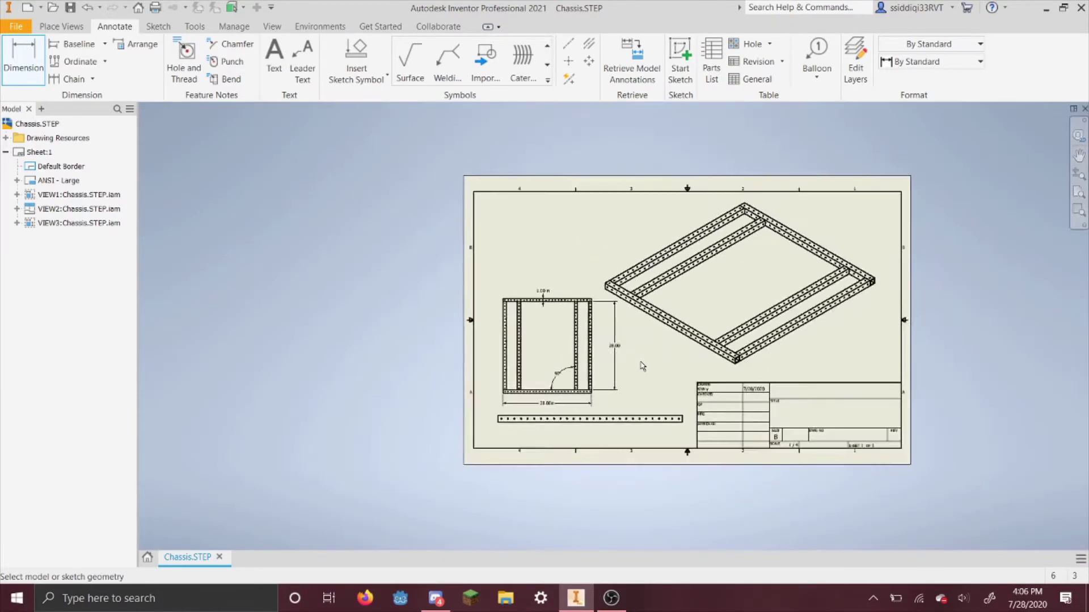
scroll(641, 367, up, 4)
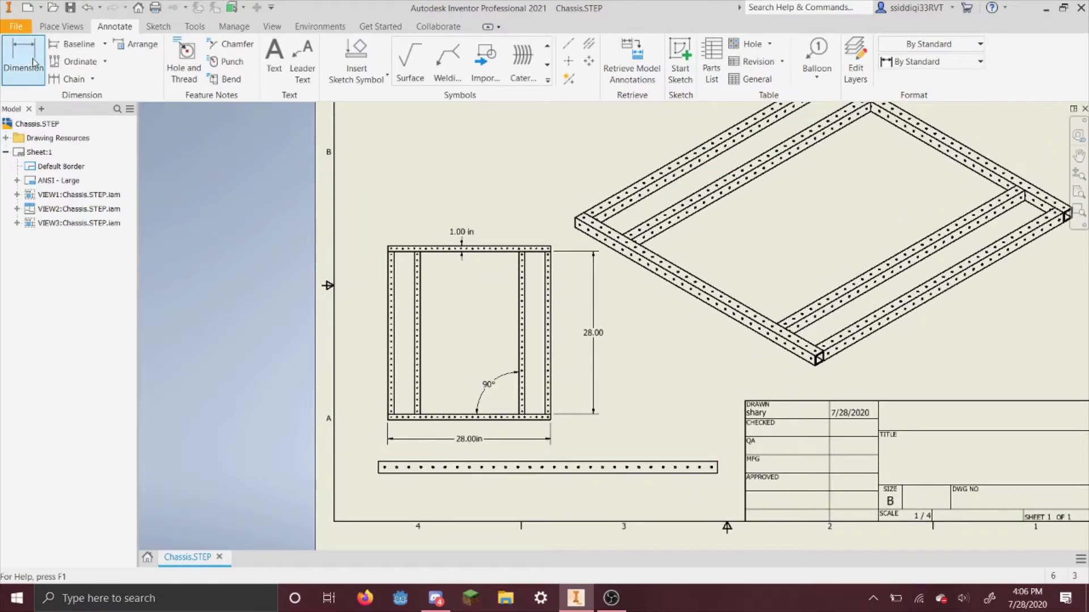
click(553, 473)
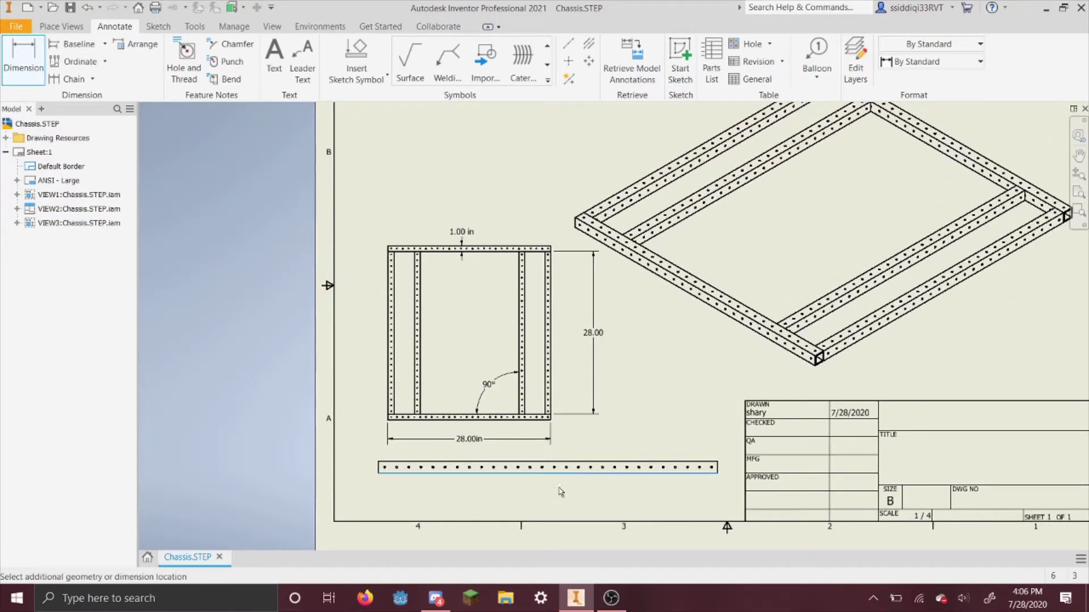
click(561, 495)
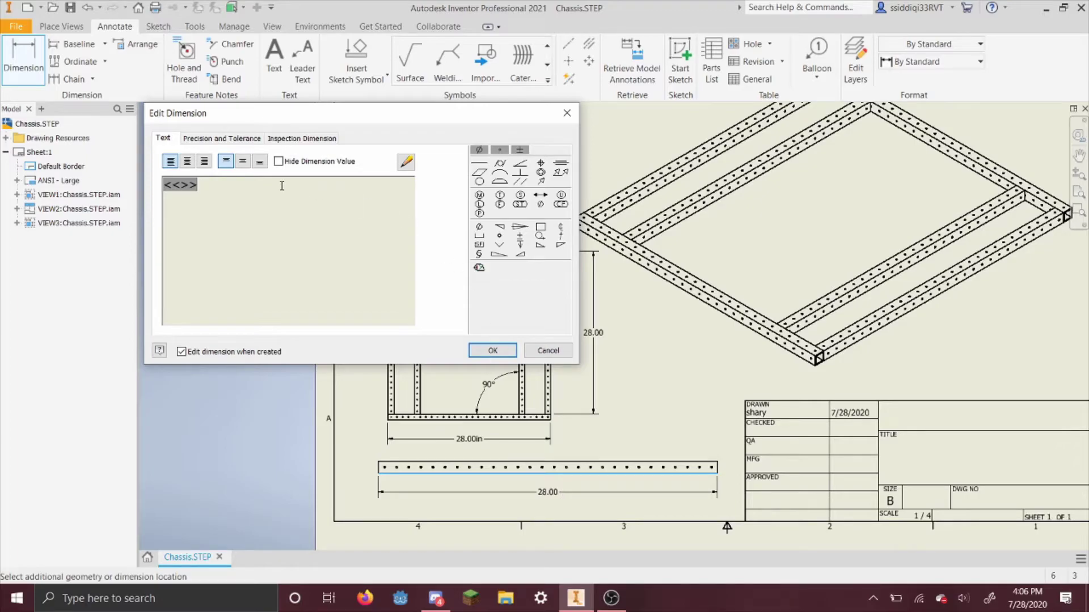
text(in)
click(492, 350)
scroll(713, 351, up, 2)
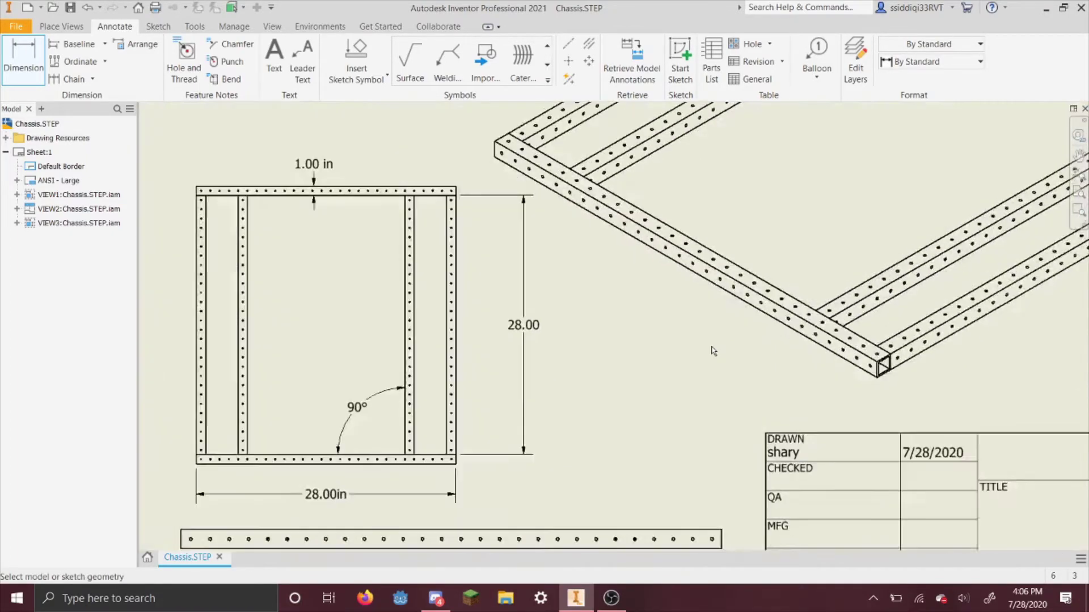
scroll(712, 351, down, 6)
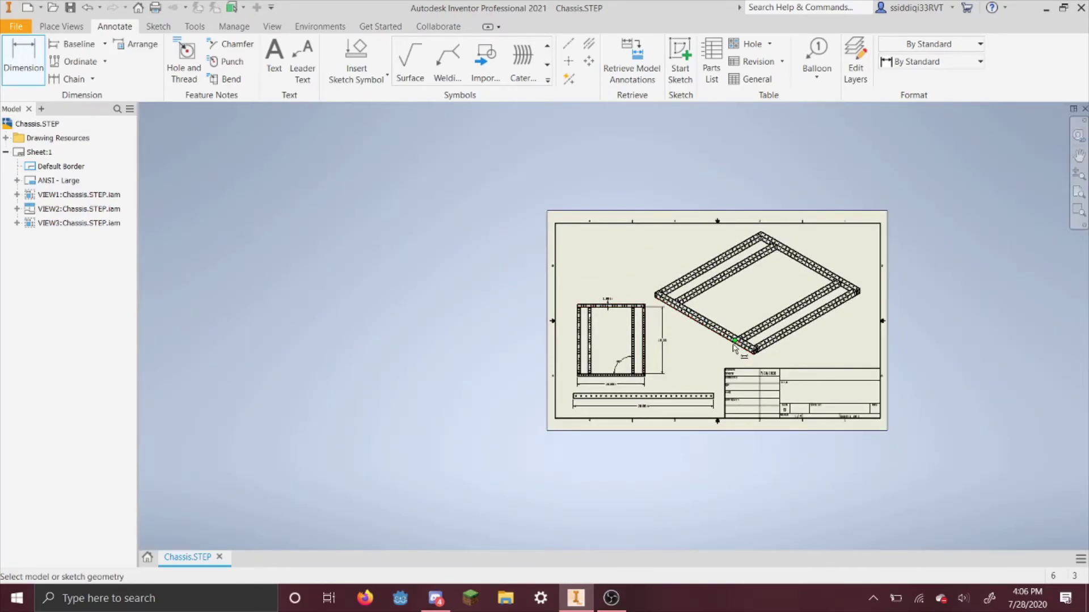
In the drawing's iProperties Summary, set Title and Subject to 'Tutorial Drawing'.
mouse_move(735, 349)
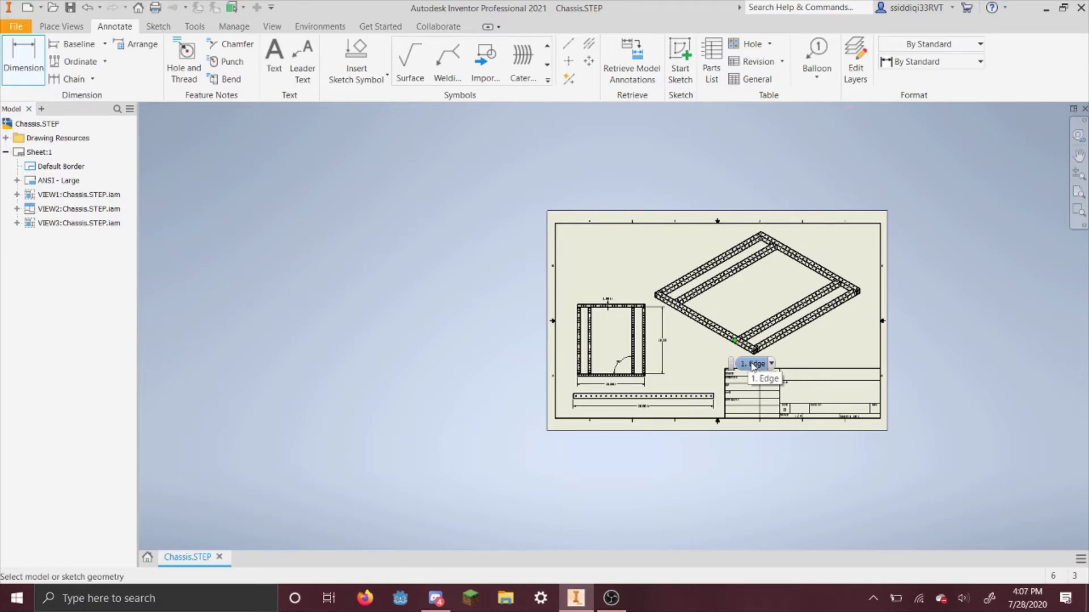
click(19, 29)
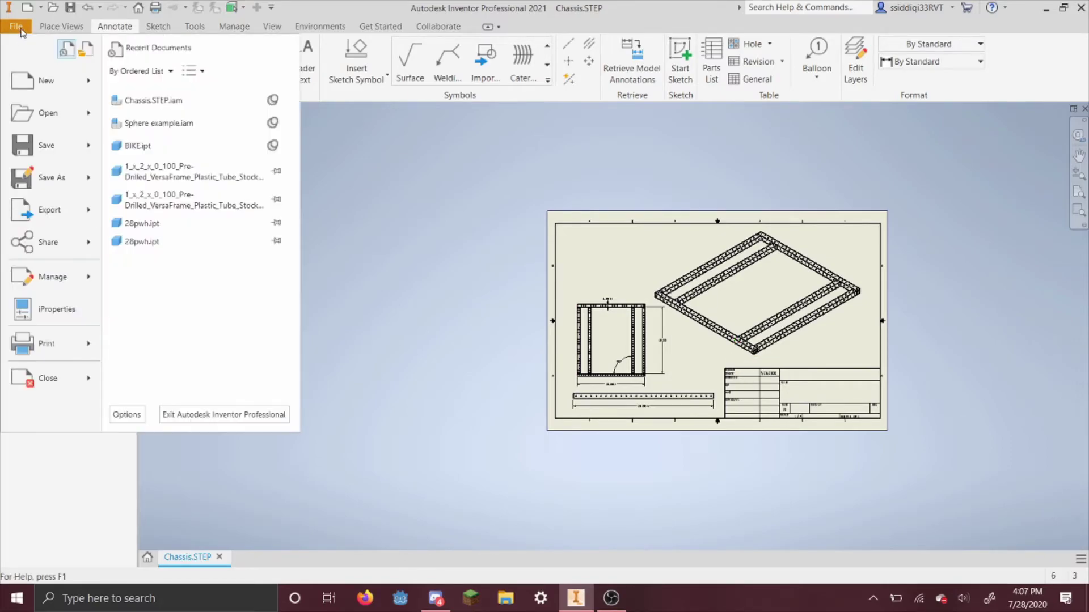
click(73, 312)
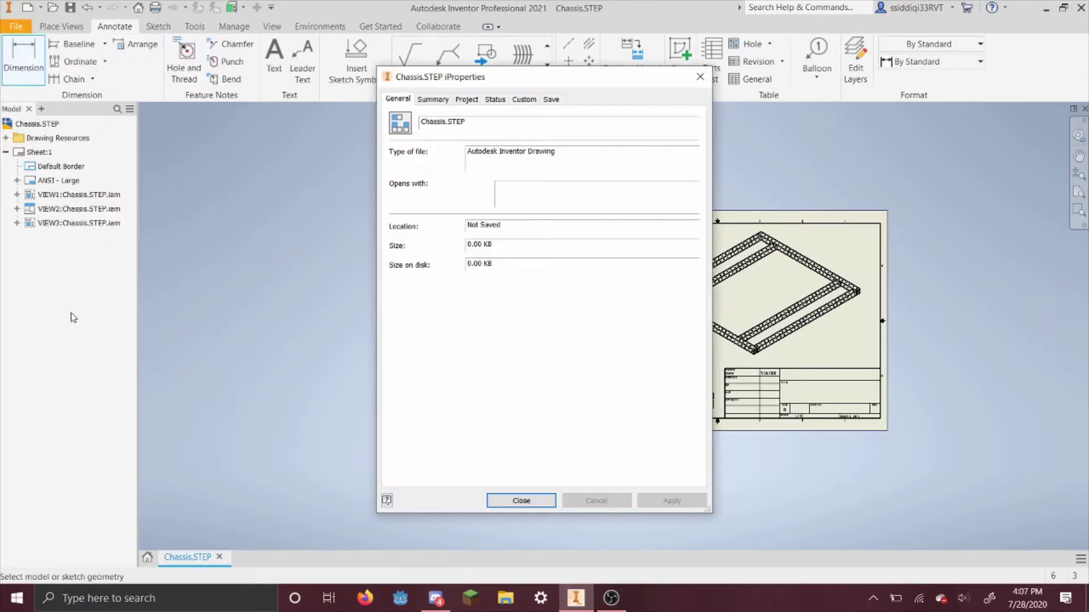
click(433, 103)
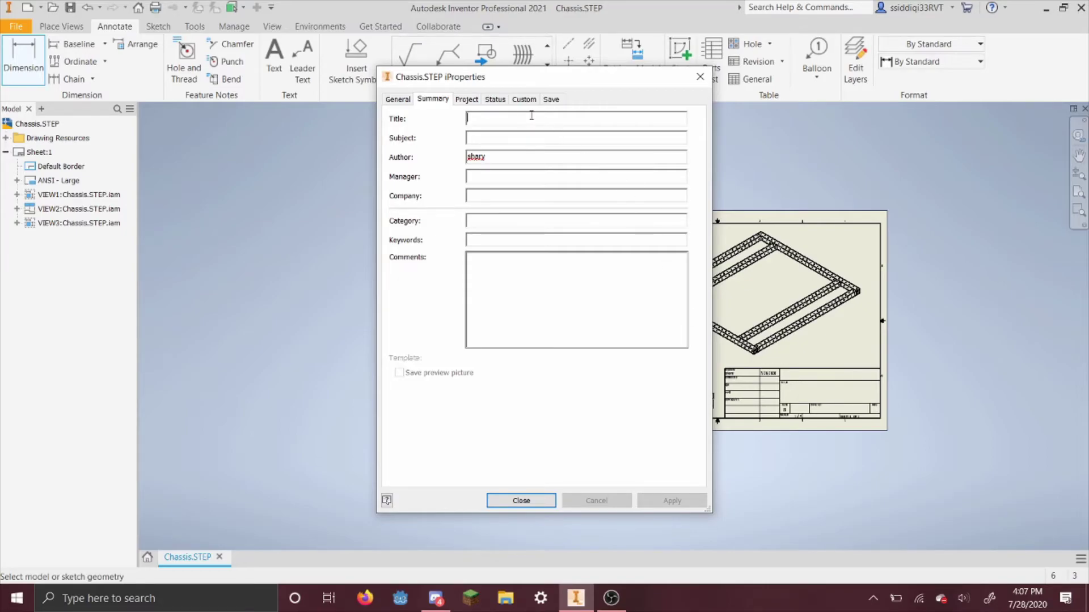
text(Tur)
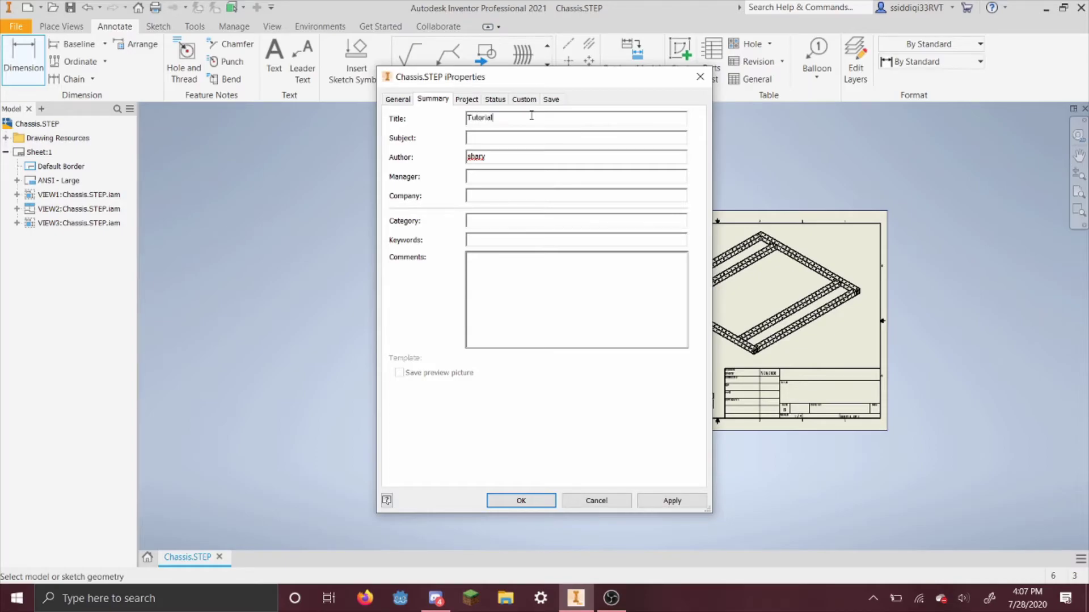
text(orial Drawing)
drag(607, 117, 325, 107)
key(ctrl+c)
click(473, 137)
key(ctrl+v)
Fill in Author, Manager, company Cache Money 8096, category tutorial, keyword chasis and a comment, then apply.
drag(502, 163, 380, 171)
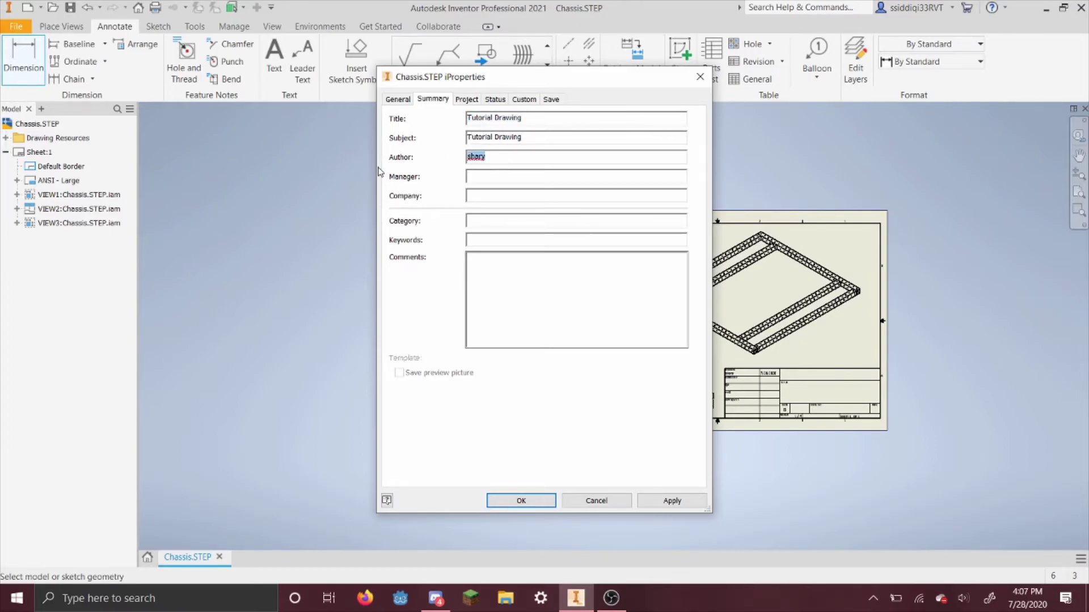
text(Shar)
text(haryq)
click(491, 177)
text(Me myself and i)
click(527, 198)
text(Cah)
key(BackSpace)
text(chasis)
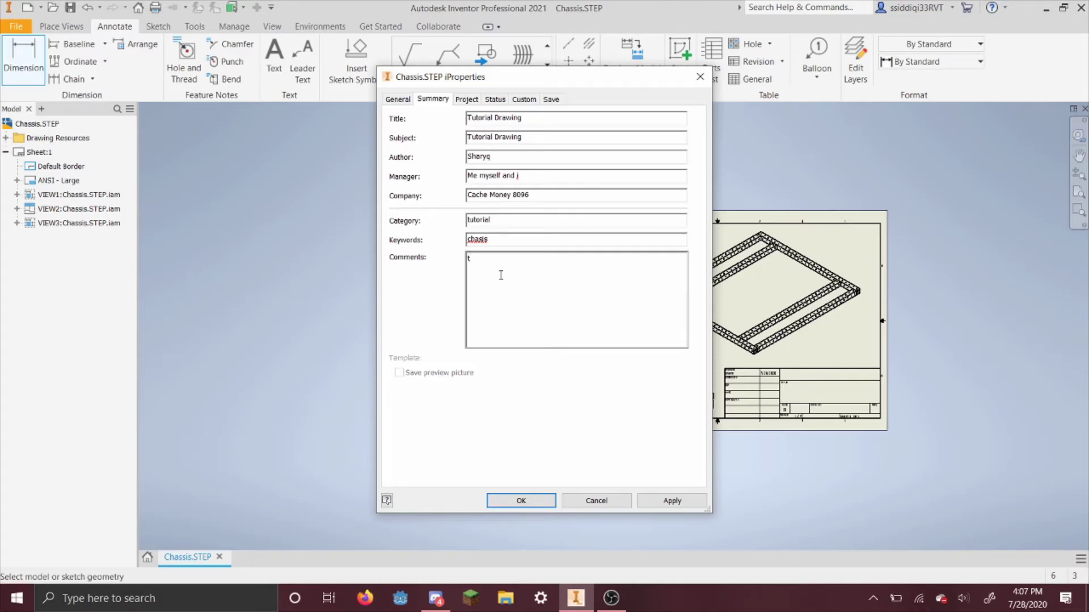
text(hanks for watchin)
click(674, 502)
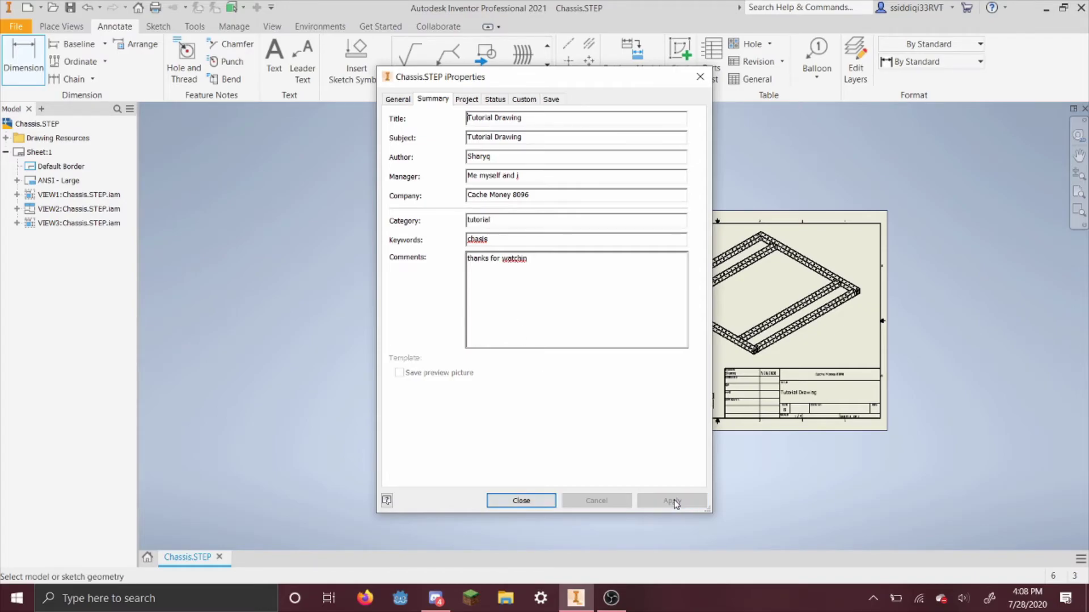
click(699, 77)
scroll(823, 413, down, 3)
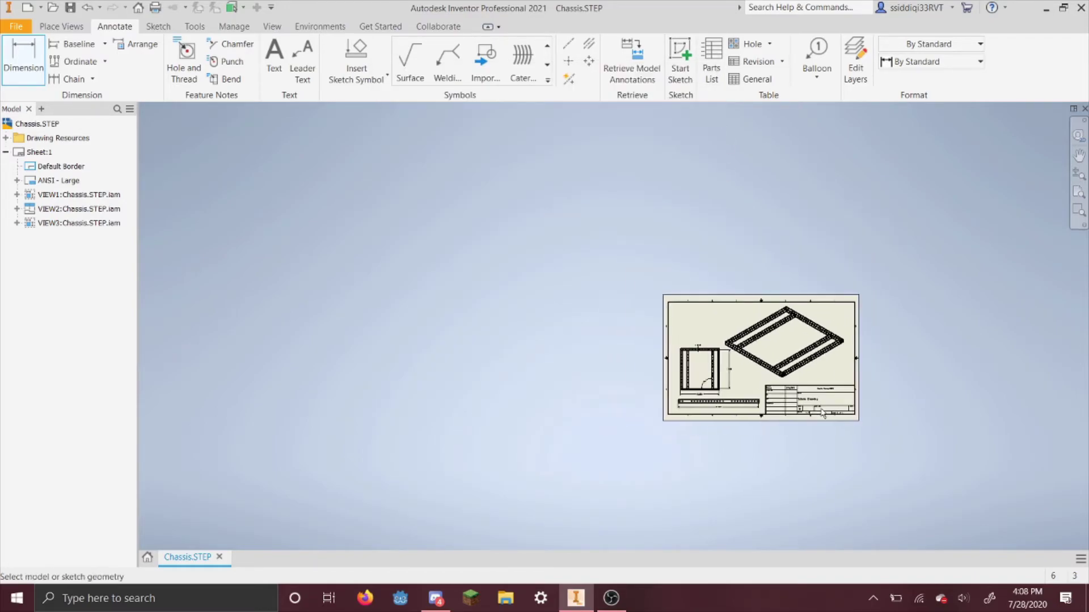
scroll(823, 413, up, 5)
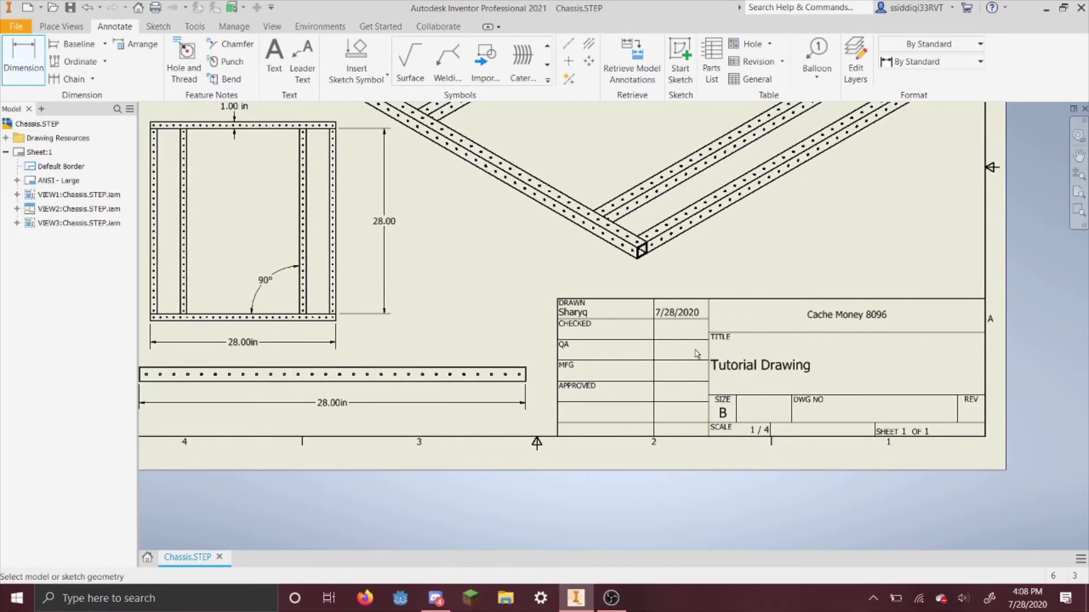
click(16, 26)
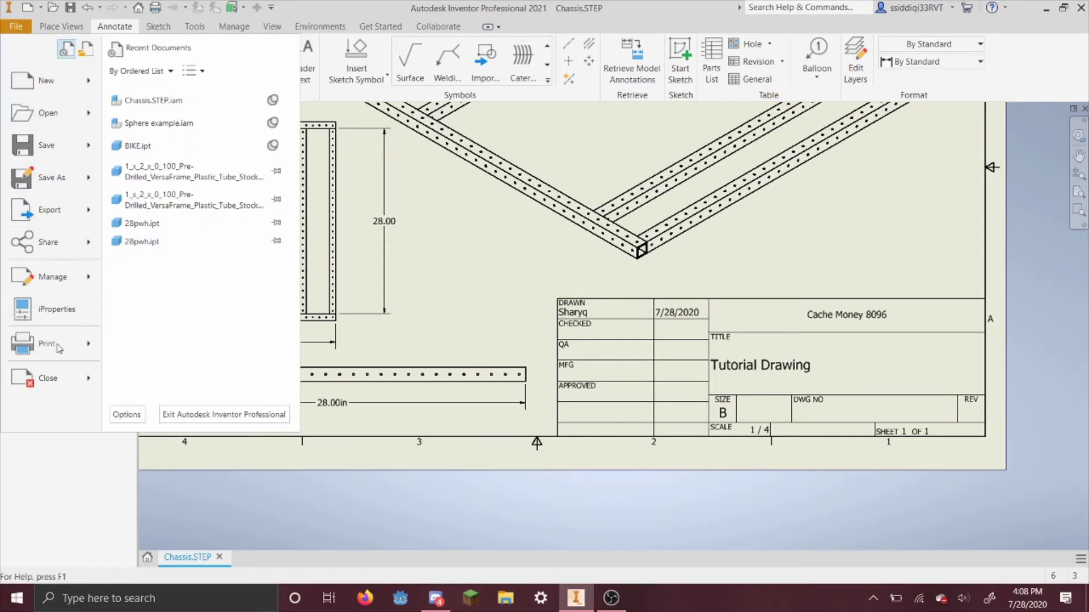
click(59, 309)
click(466, 100)
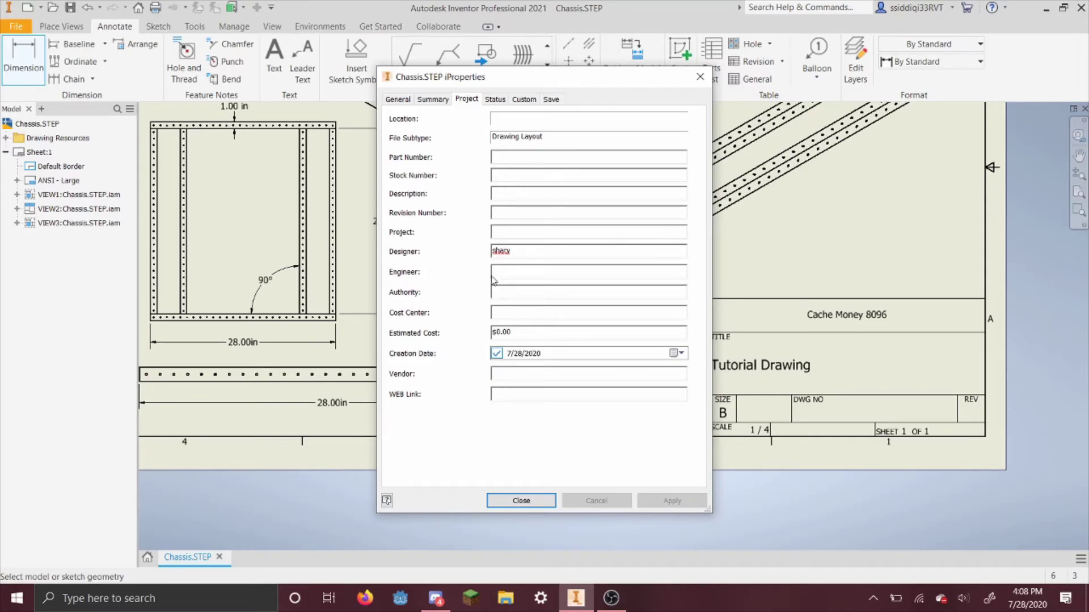
click(499, 102)
click(535, 101)
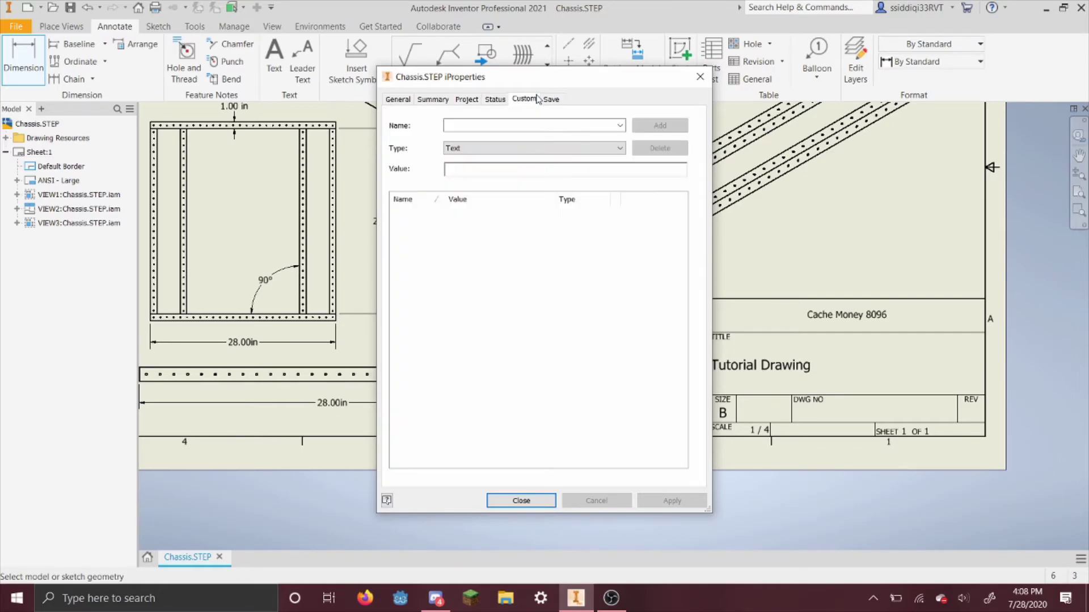
click(448, 100)
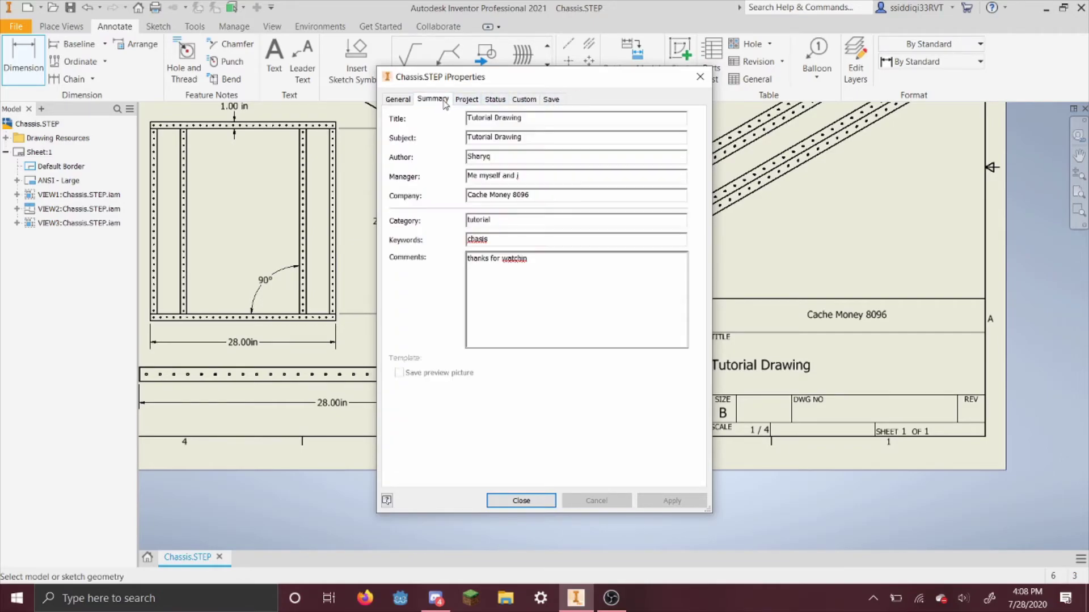
click(701, 78)
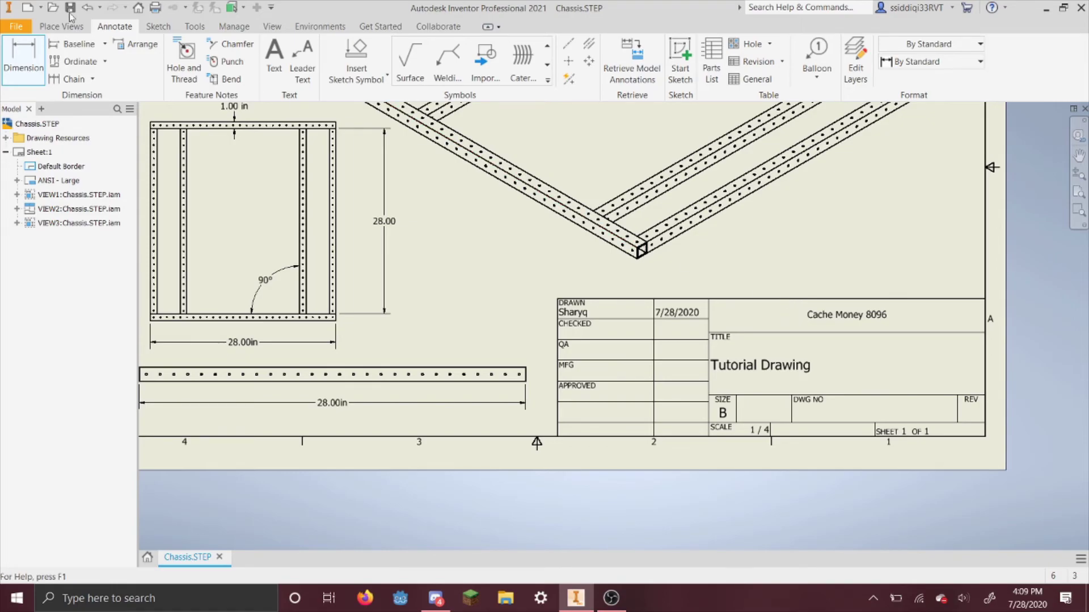
click(17, 27)
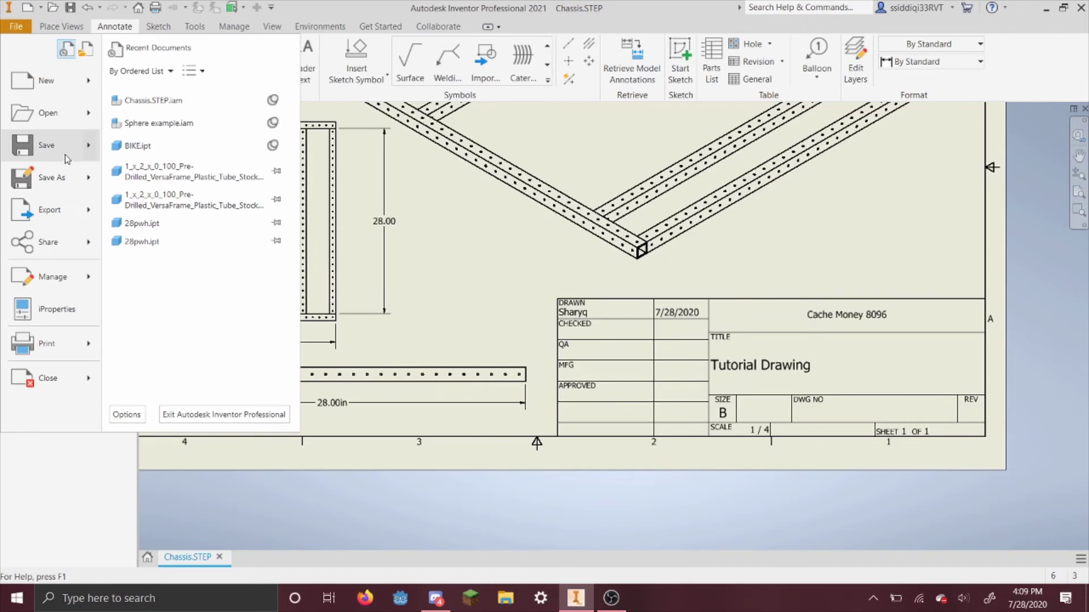
click(60, 343)
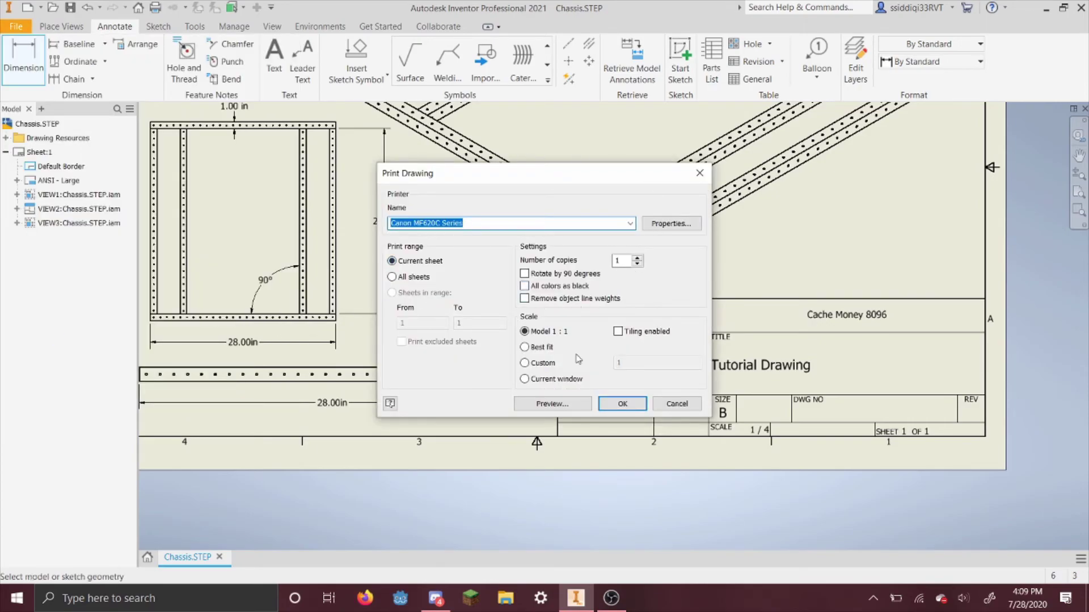
click(524, 348)
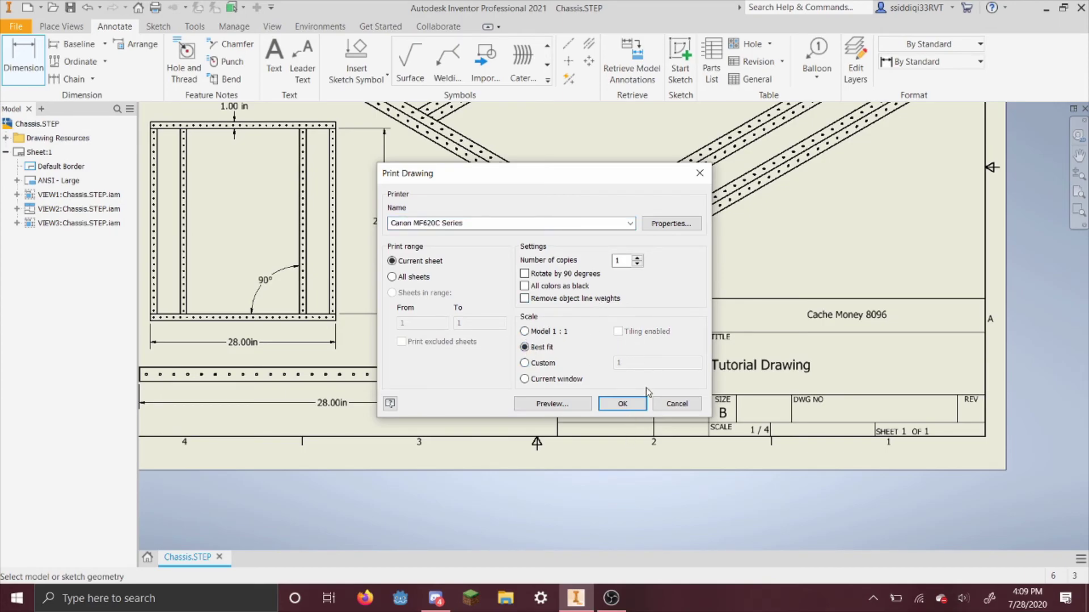
click(674, 406)
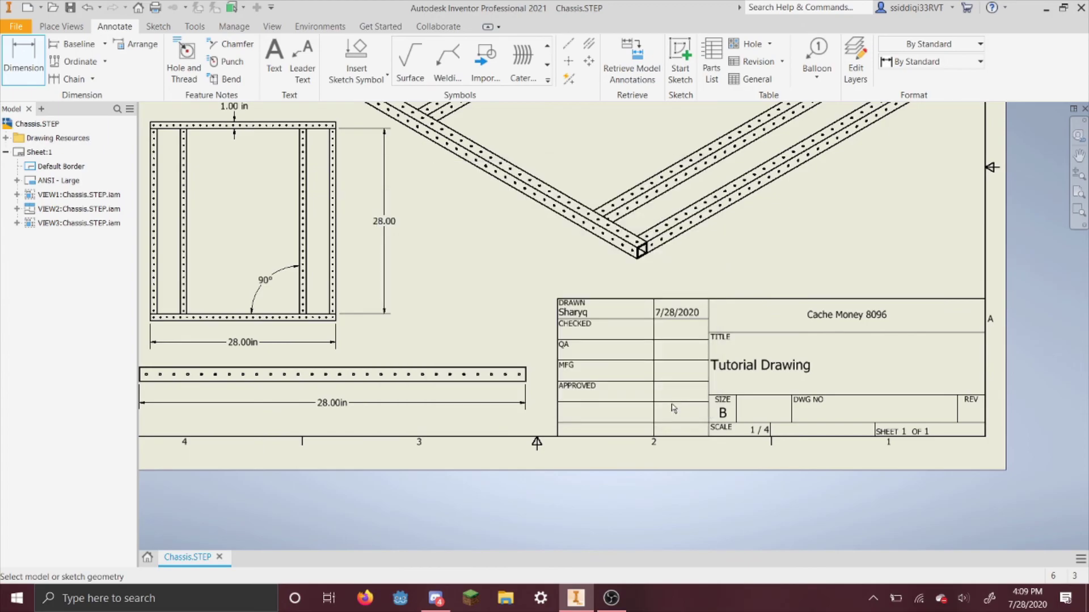